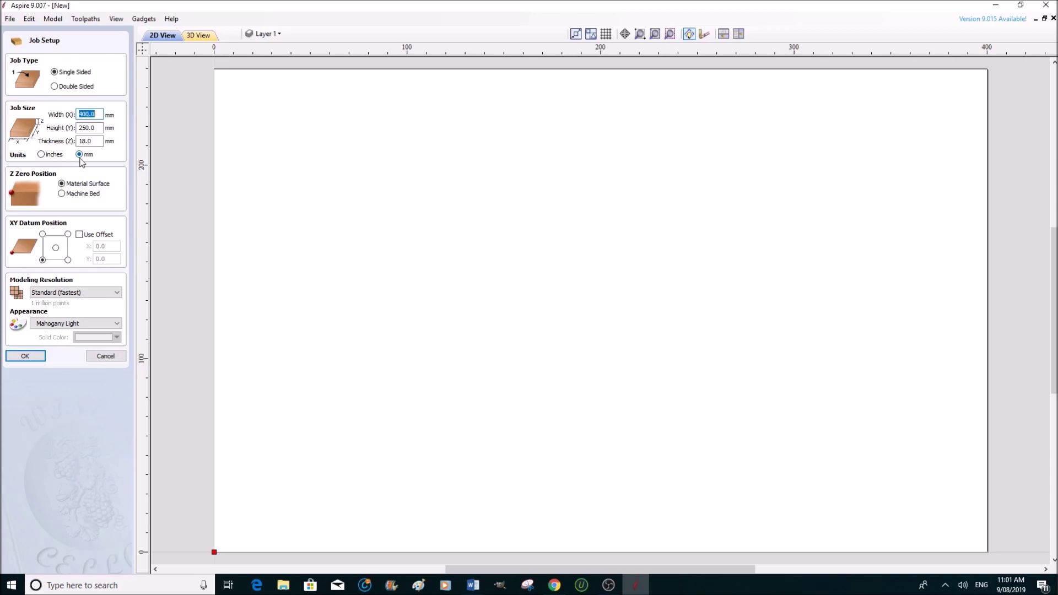
Set the job size to 340 mm wide, 190 mm high and 42 mm thick
{"action": "left_click", "coordinate": [98, 114]}
{"action": "left_click_drag", "start_coordinate": [98, 114], "coordinate": [80, 115]}
{"action": "type", "text": "340"}
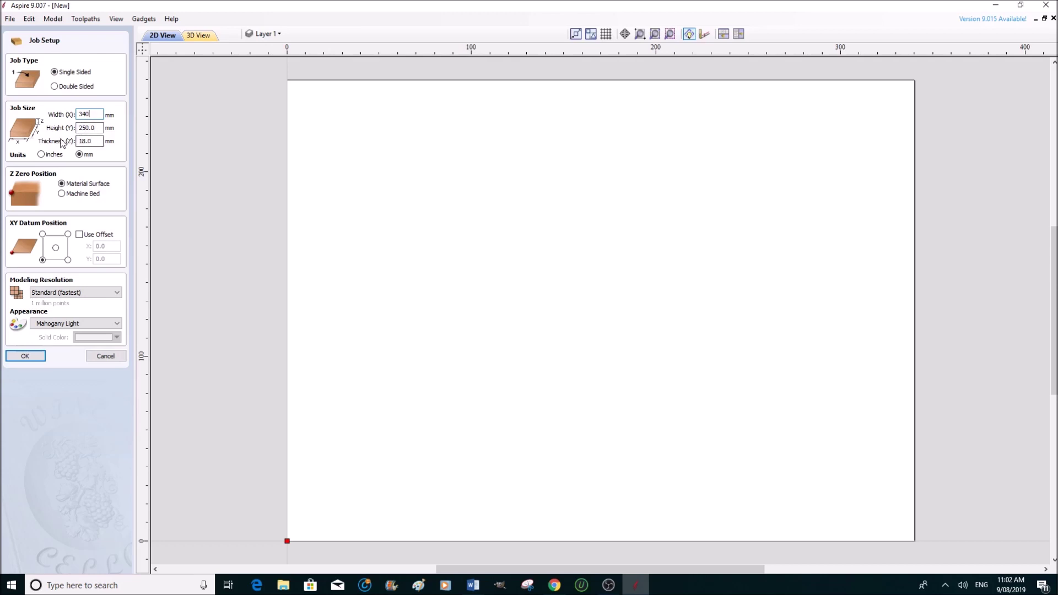
{"action": "left_click_drag", "start_coordinate": [100, 128], "coordinate": [75, 127]}
{"action": "type", "text": "190"}
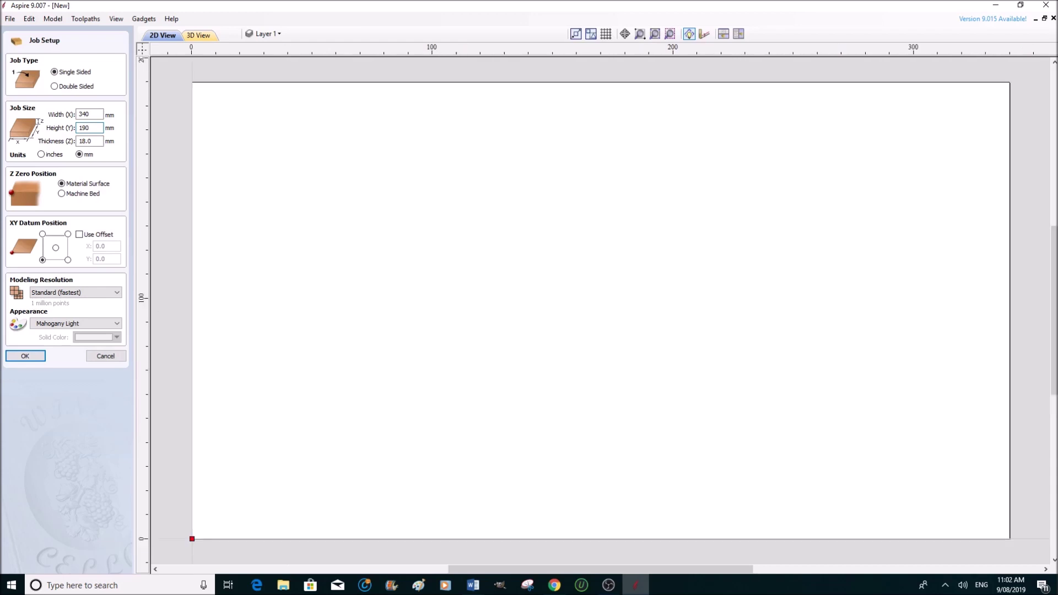
{"action": "double_click", "coordinate": [94, 142]}
{"action": "type", "text": "42"}
Place the XY datum at the centre of the material, choose the Oak Dark appearance and accept the job setup
{"action": "left_click", "coordinate": [56, 248]}
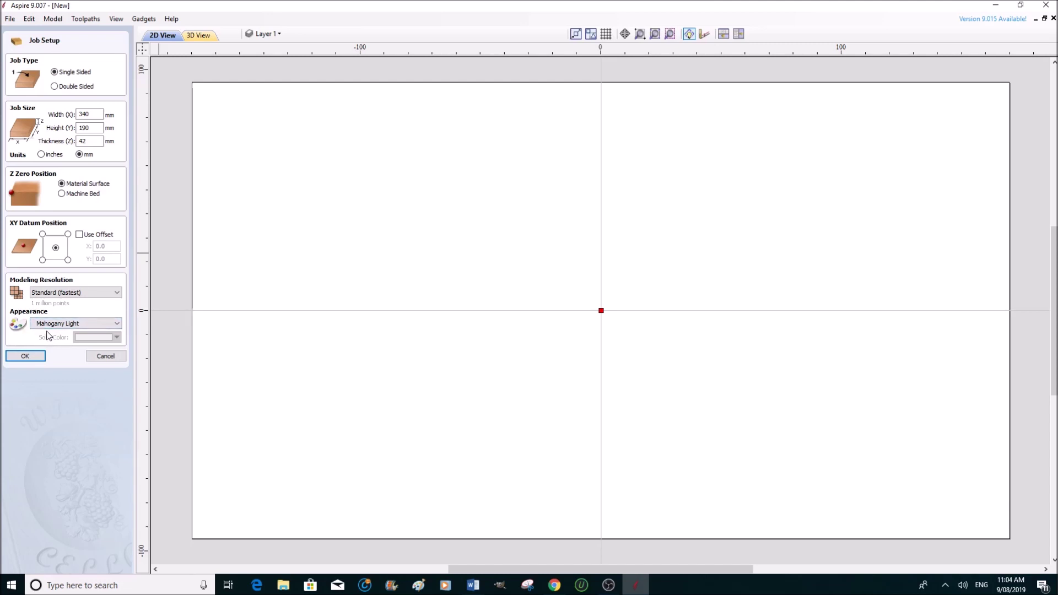
{"action": "left_click", "coordinate": [118, 324]}
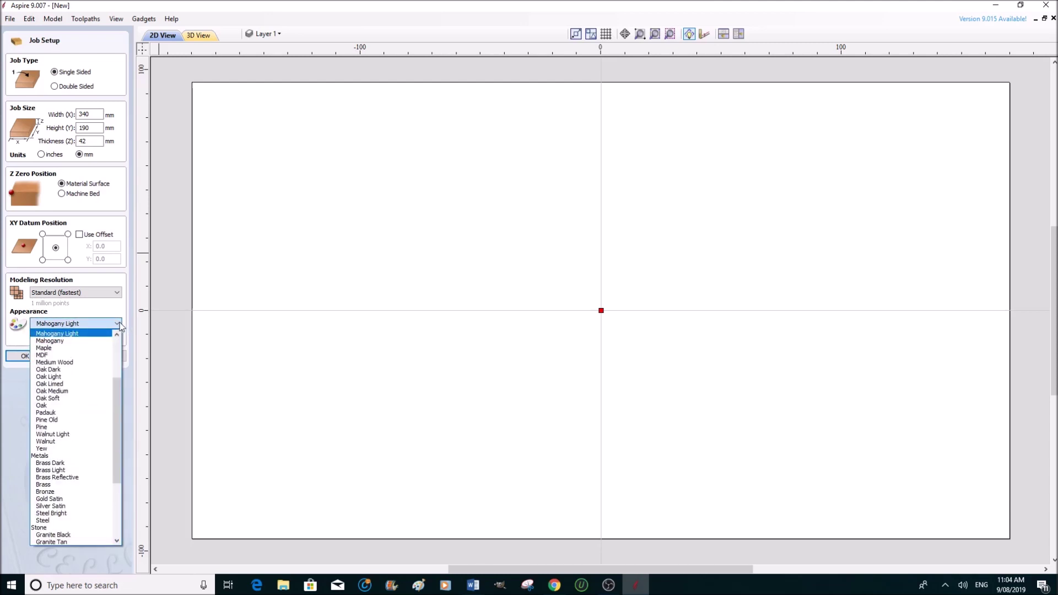
{"action": "left_click", "coordinate": [64, 370]}
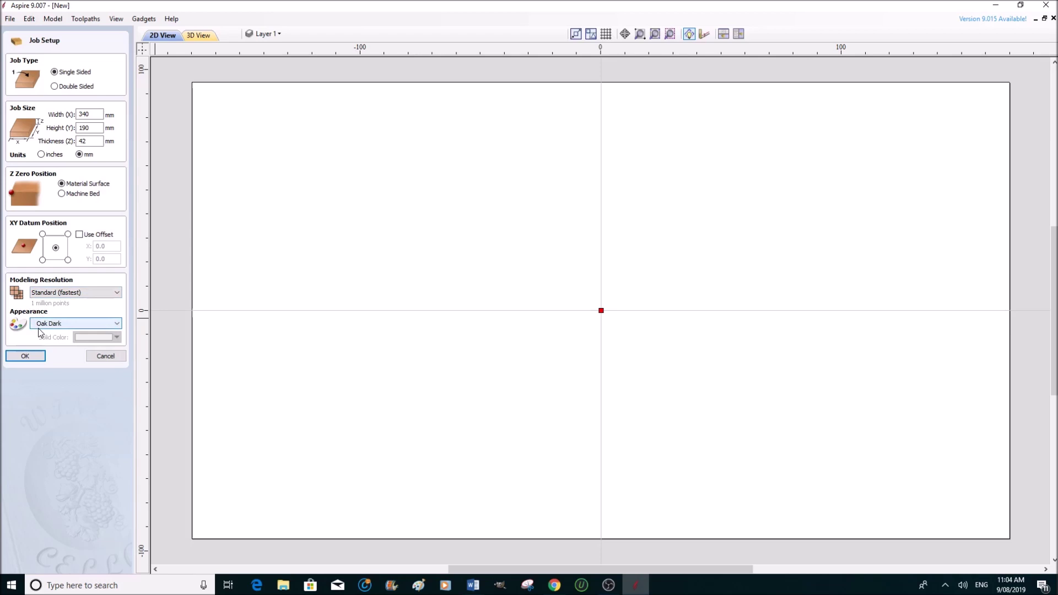
{"action": "left_click", "coordinate": [36, 356]}
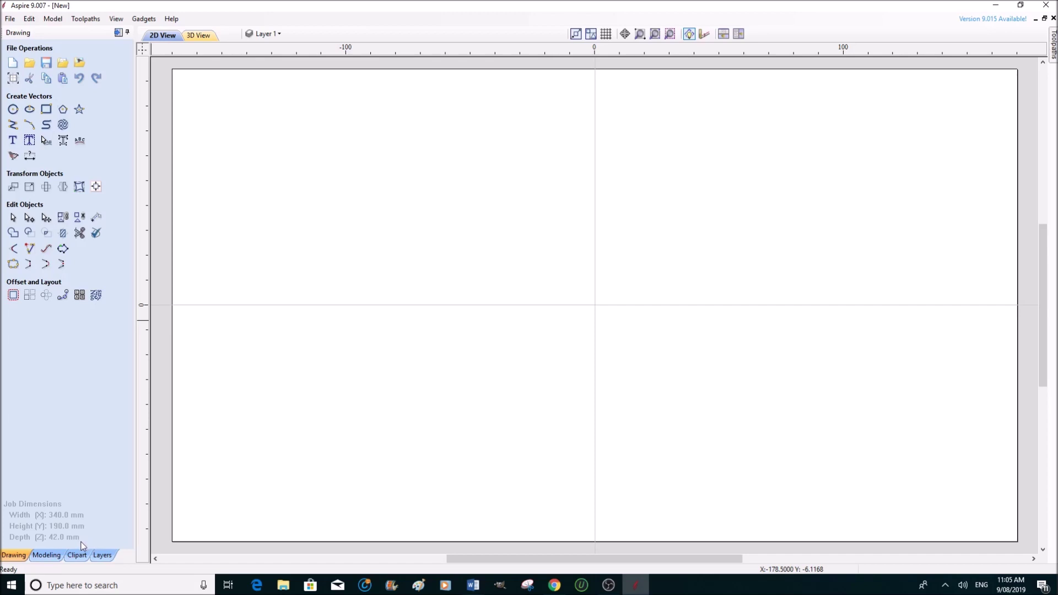
Browse the model thumbnails in the Clipart library folder, from the start of the list to the deer models
{"action": "left_click", "coordinate": [77, 556]}
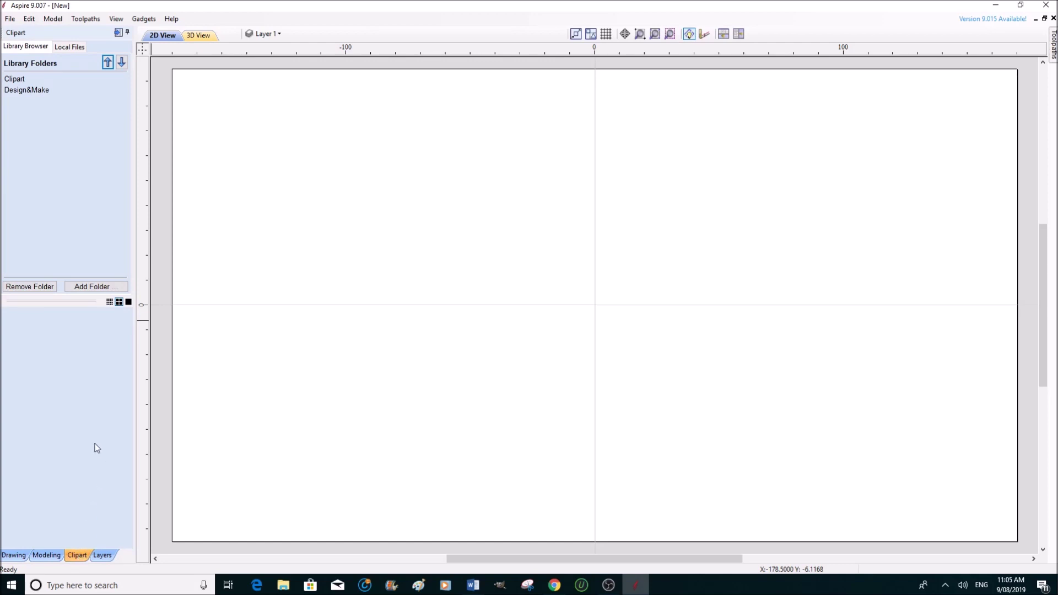
{"action": "left_click", "coordinate": [20, 81]}
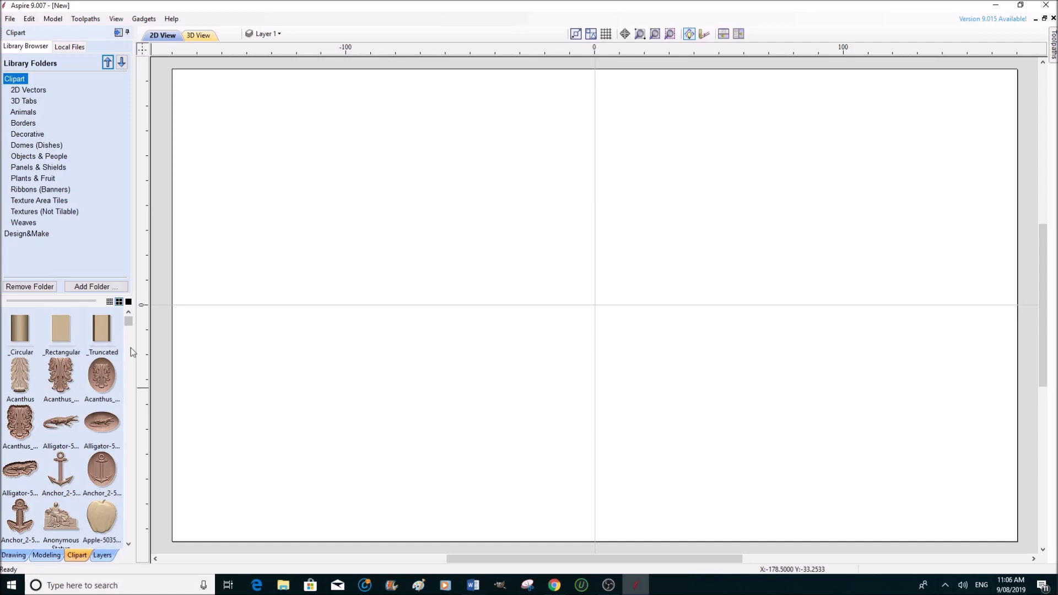
{"action": "scroll", "coordinate": [131, 348], "scroll_direction": "down", "scroll_amount": 1}
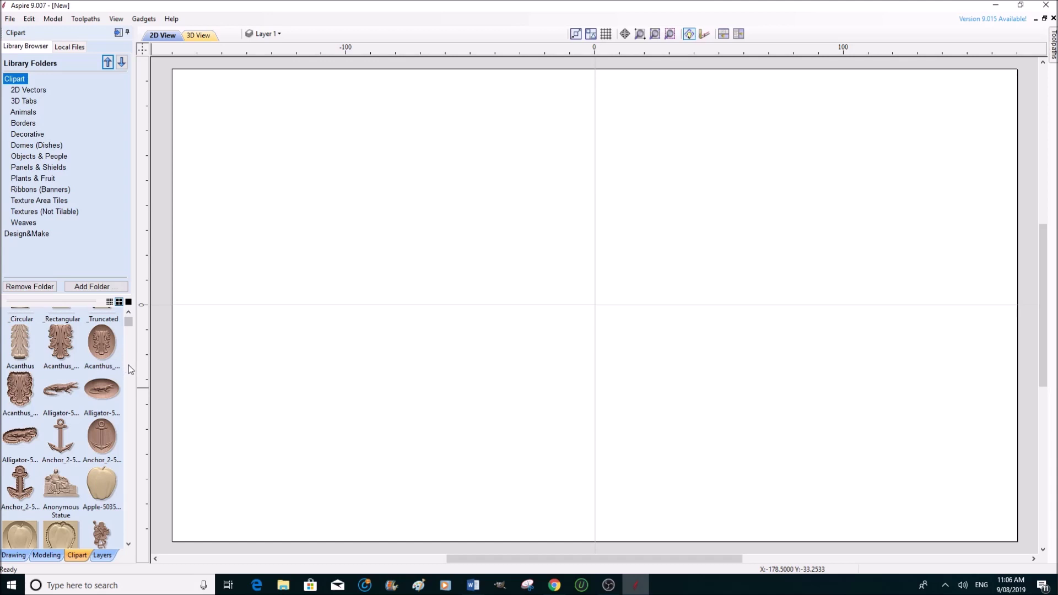
{"action": "scroll", "coordinate": [128, 365], "scroll_direction": "up", "scroll_amount": 1}
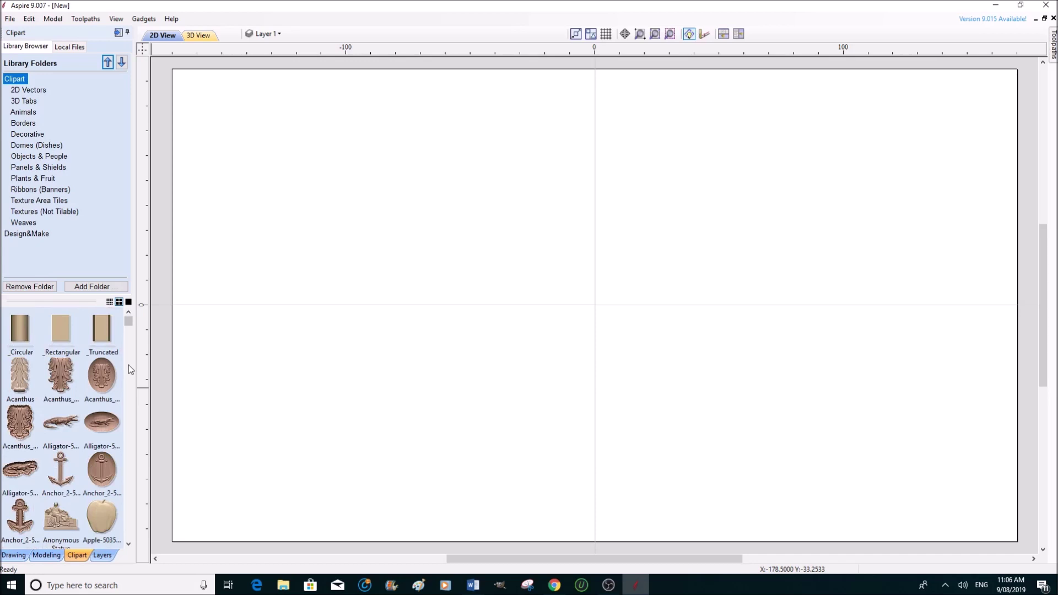
{"action": "scroll", "coordinate": [128, 365], "scroll_direction": "down", "scroll_amount": 1}
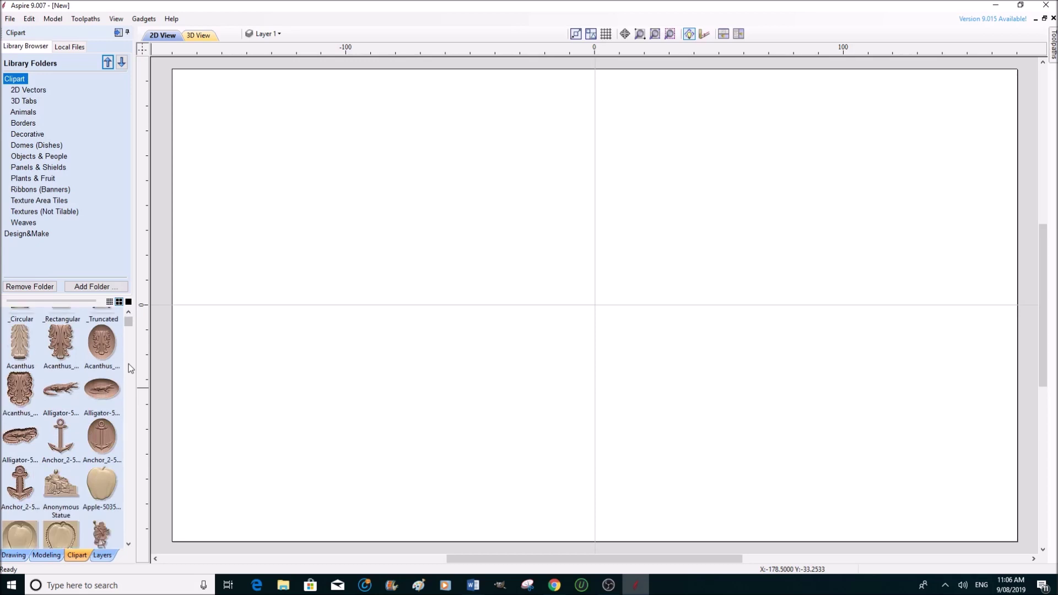
{"action": "scroll", "coordinate": [128, 364], "scroll_direction": "down", "scroll_amount": 3}
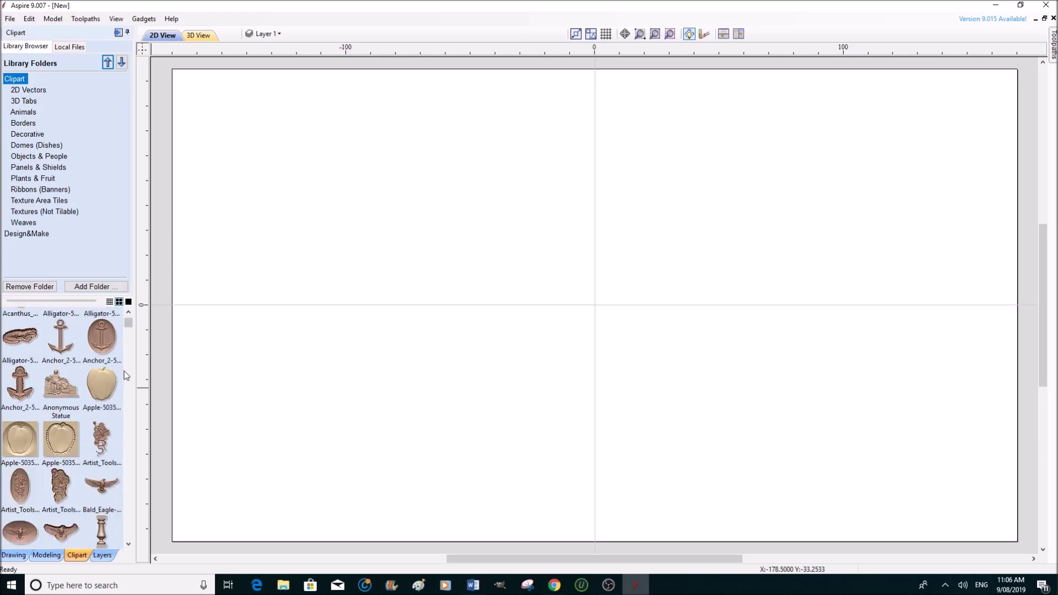
{"action": "scroll", "coordinate": [120, 385], "scroll_direction": "down", "scroll_amount": 1}
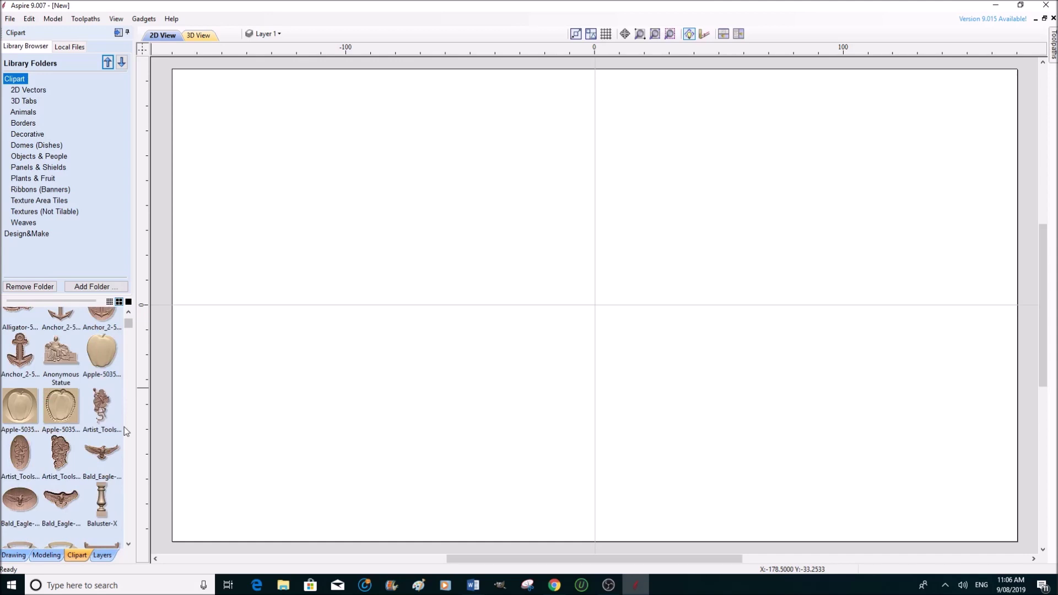
{"action": "scroll", "coordinate": [125, 424], "scroll_direction": "down", "scroll_amount": 2}
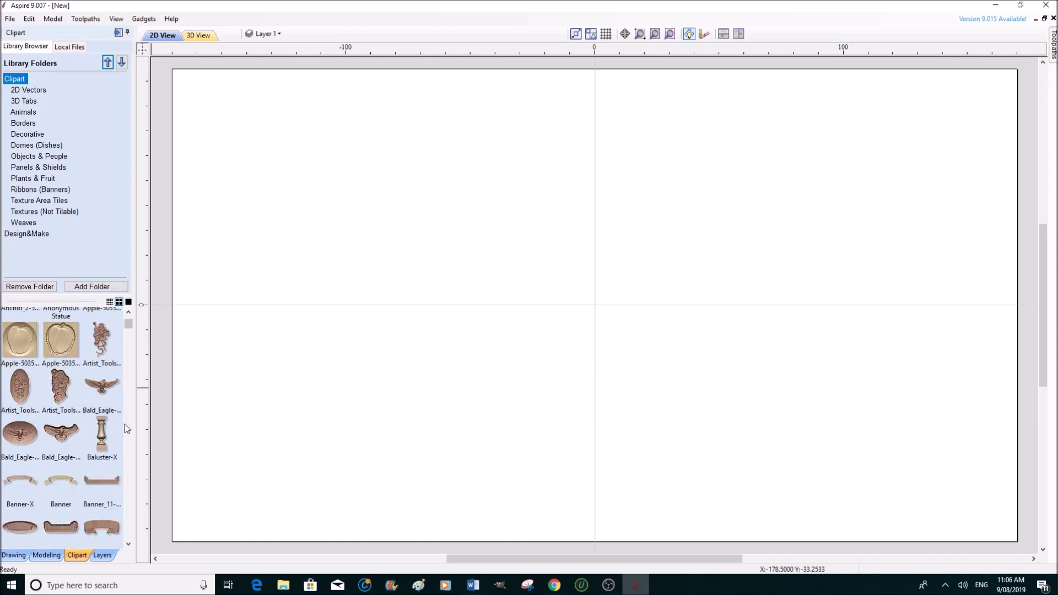
{"action": "scroll", "coordinate": [125, 423], "scroll_direction": "down", "scroll_amount": 5}
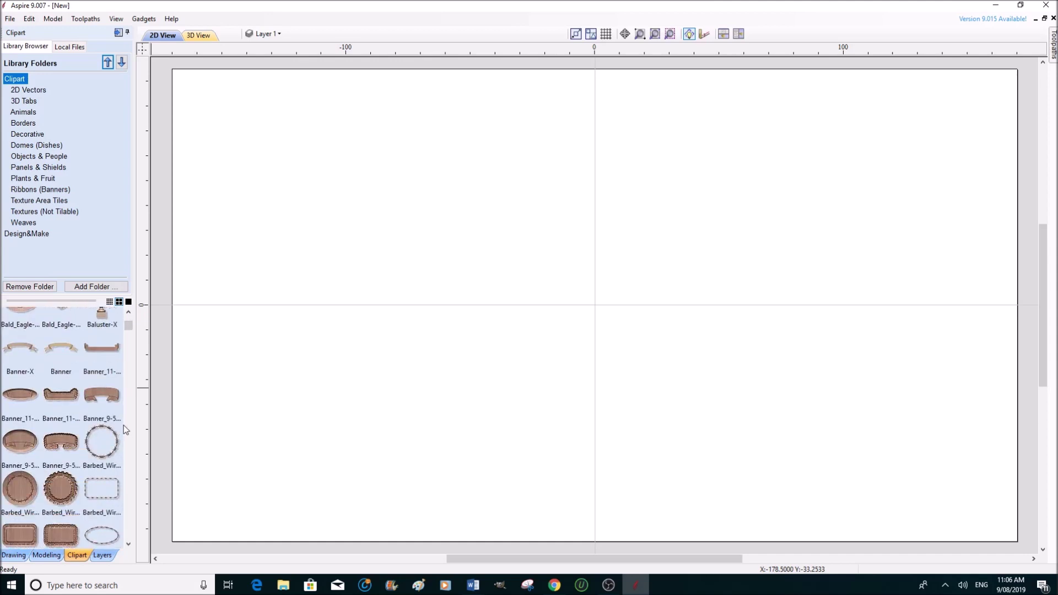
{"action": "scroll", "coordinate": [124, 426], "scroll_direction": "down", "scroll_amount": 3}
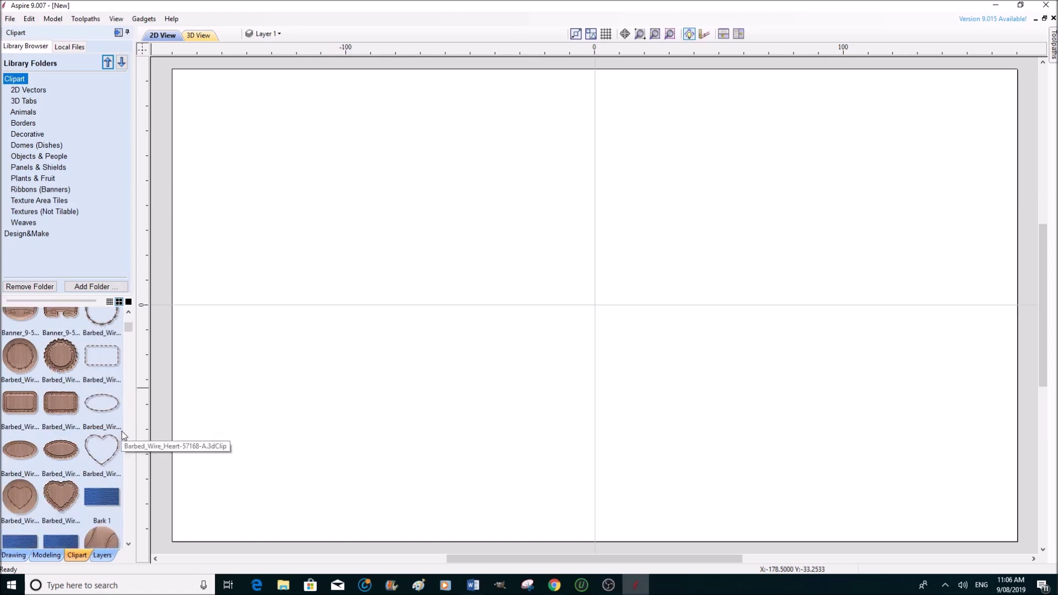
{"action": "scroll", "coordinate": [126, 431], "scroll_direction": "down", "scroll_amount": 3}
{"action": "scroll", "coordinate": [128, 432], "scroll_direction": "down", "scroll_amount": 3}
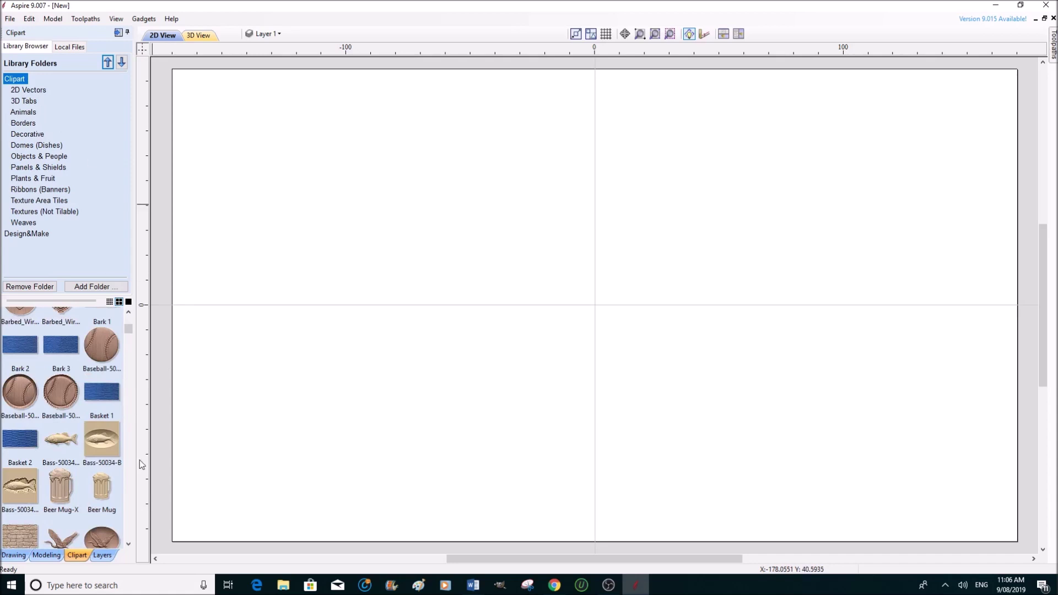
{"action": "scroll", "coordinate": [133, 461], "scroll_direction": "down", "scroll_amount": 1}
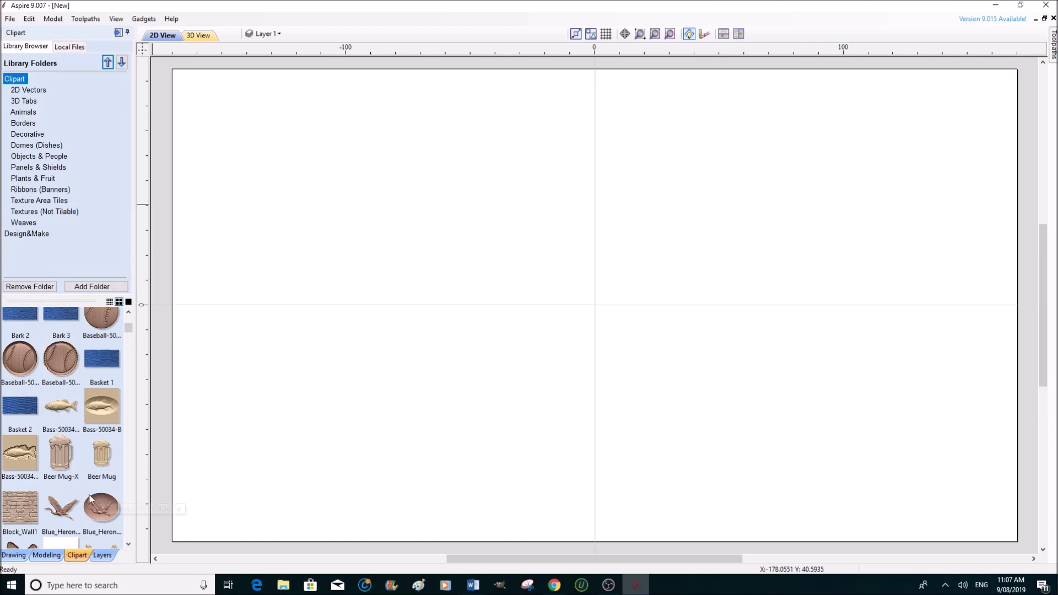
{"action": "scroll", "coordinate": [119, 509], "scroll_direction": "down", "scroll_amount": 1}
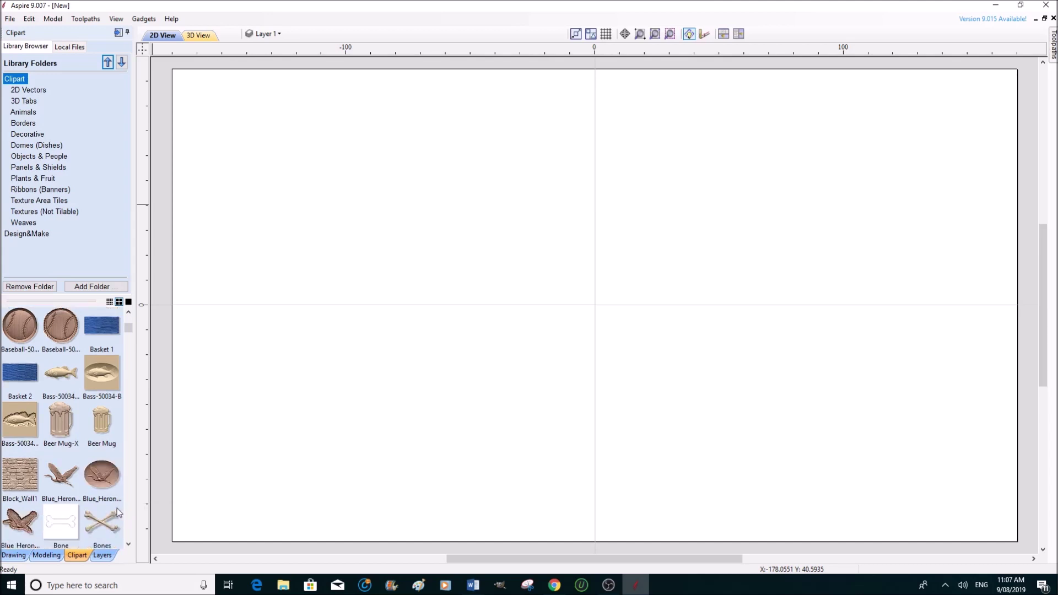
{"action": "scroll", "coordinate": [17, 540], "scroll_direction": "down", "scroll_amount": 1}
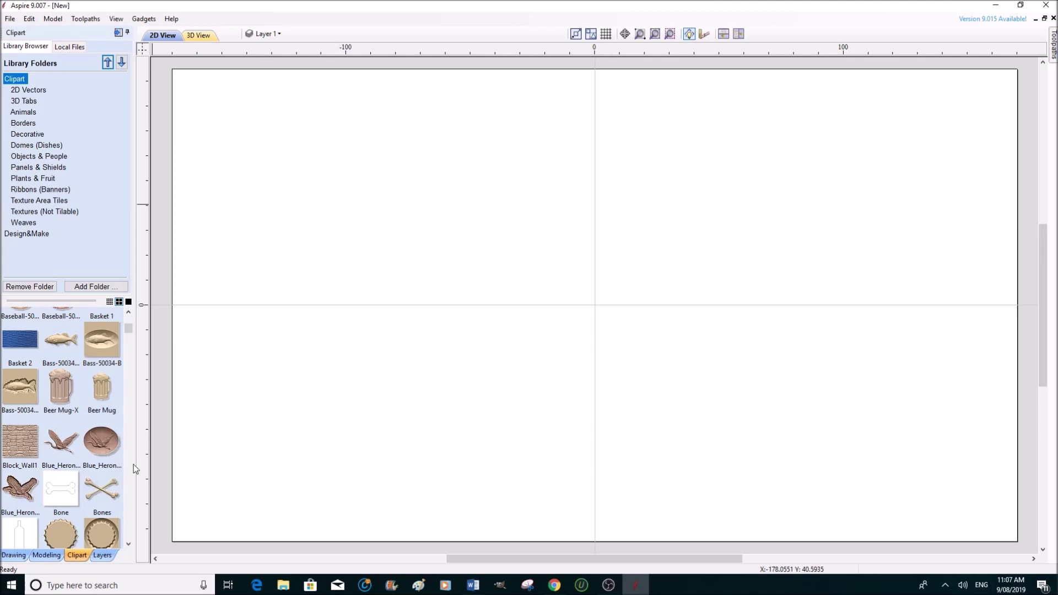
{"action": "scroll", "coordinate": [124, 468], "scroll_direction": "down", "scroll_amount": 2}
{"action": "scroll", "coordinate": [124, 473], "scroll_direction": "down", "scroll_amount": 5}
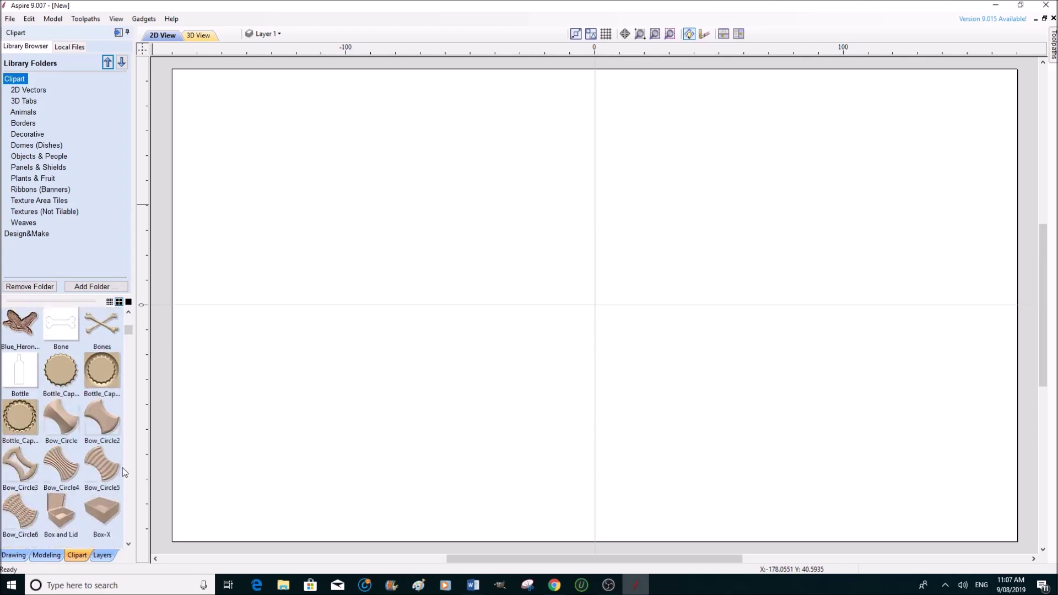
{"action": "scroll", "coordinate": [124, 473], "scroll_direction": "down", "scroll_amount": 4}
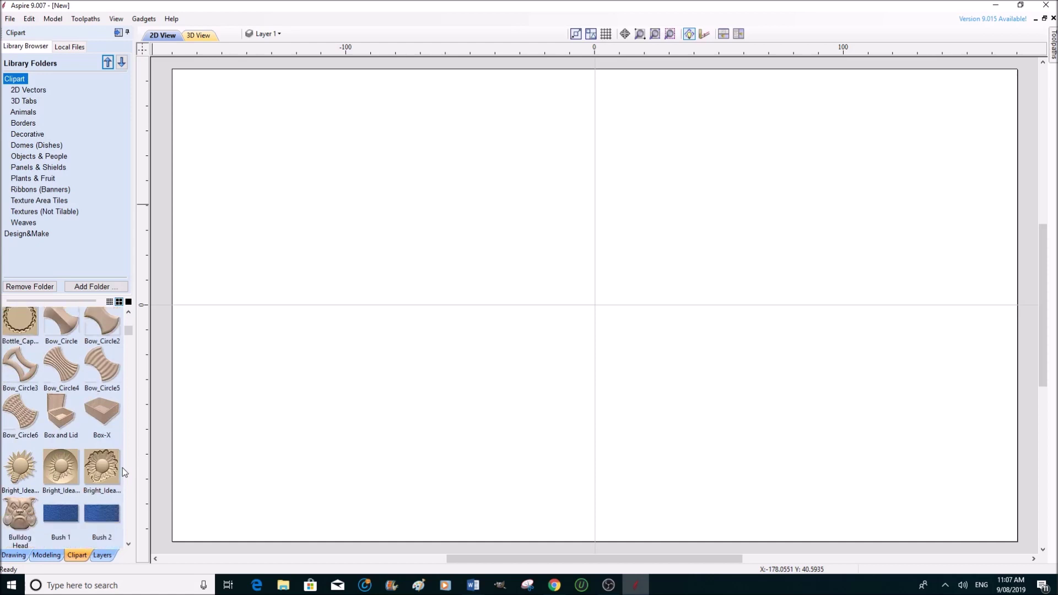
{"action": "scroll", "coordinate": [125, 472], "scroll_direction": "down", "scroll_amount": 3}
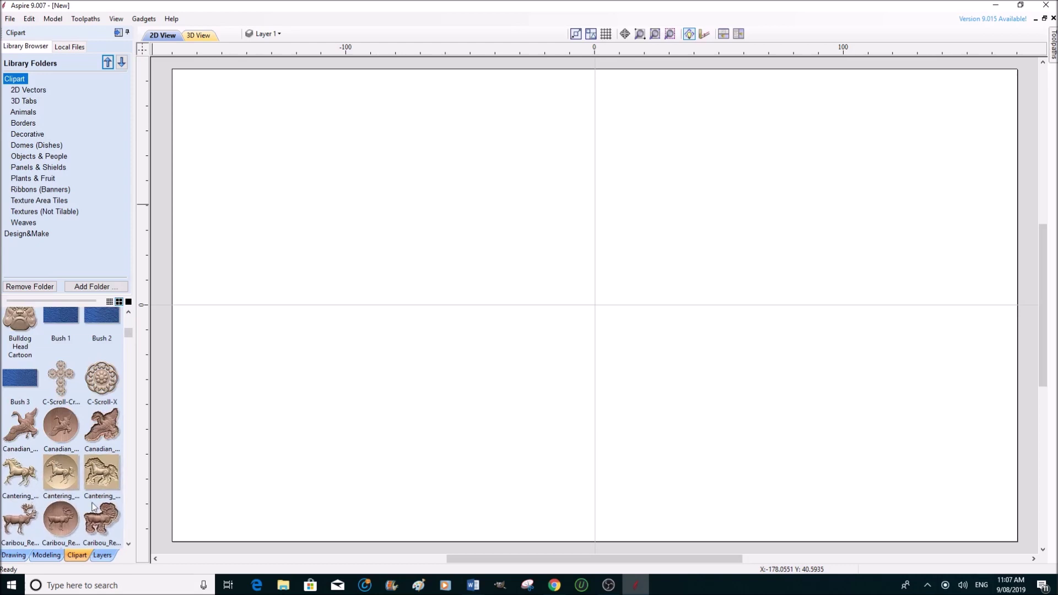
{"action": "scroll", "coordinate": [126, 462], "scroll_direction": "down", "scroll_amount": 2}
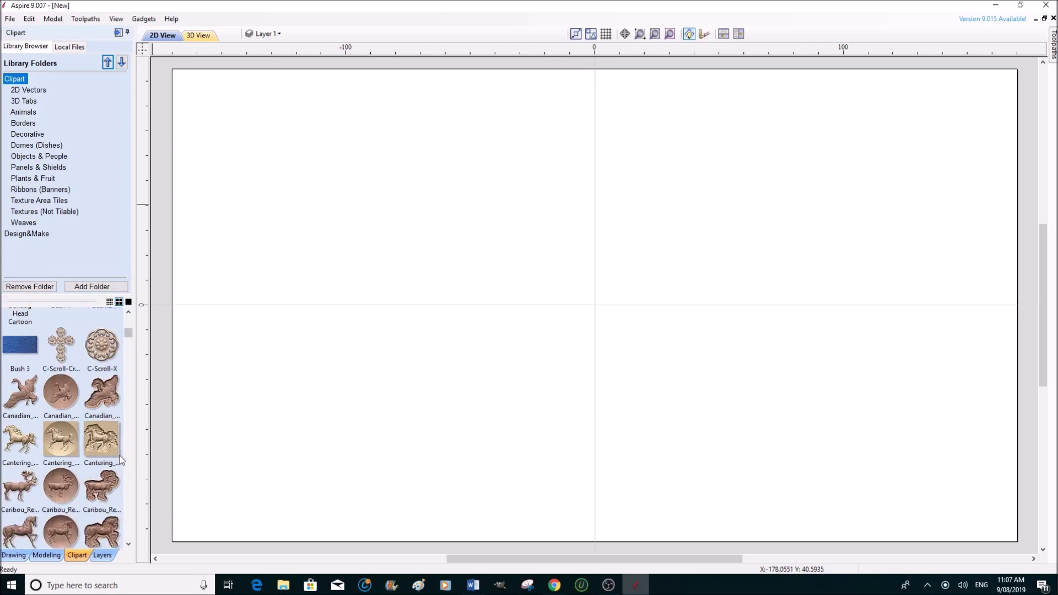
{"action": "scroll", "coordinate": [123, 461], "scroll_direction": "down", "scroll_amount": 2}
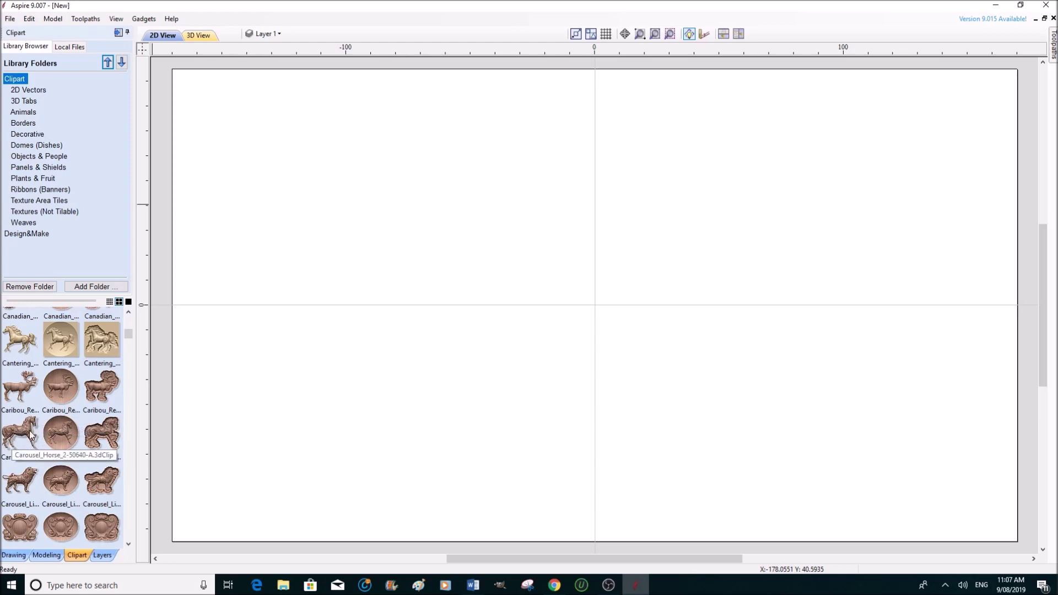
{"action": "scroll", "coordinate": [83, 441], "scroll_direction": "down", "scroll_amount": 3}
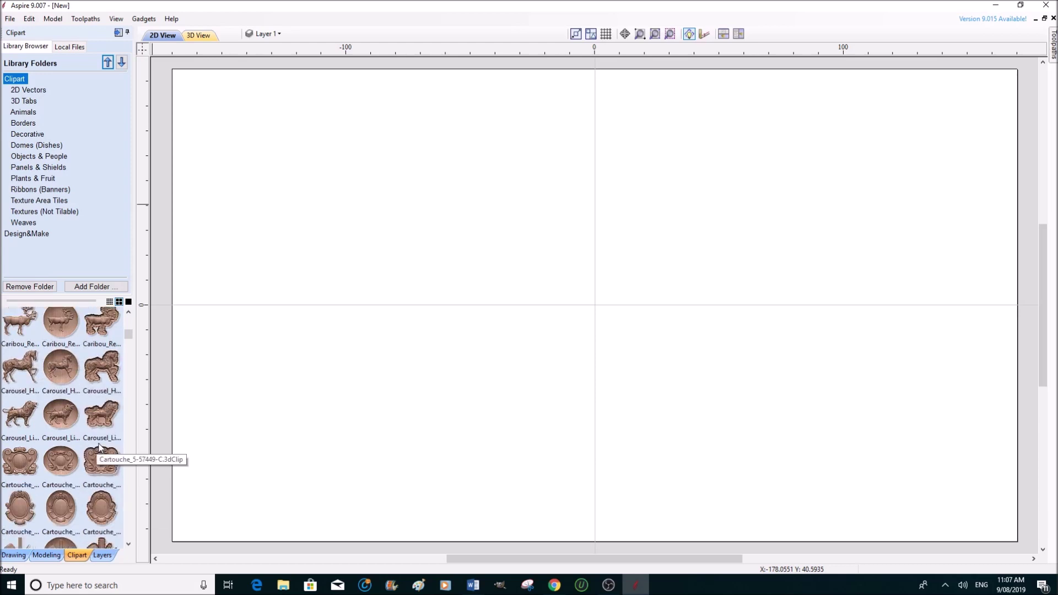
{"action": "scroll", "coordinate": [102, 447], "scroll_direction": "down", "scroll_amount": 1}
{"action": "scroll", "coordinate": [110, 455], "scroll_direction": "down", "scroll_amount": 1}
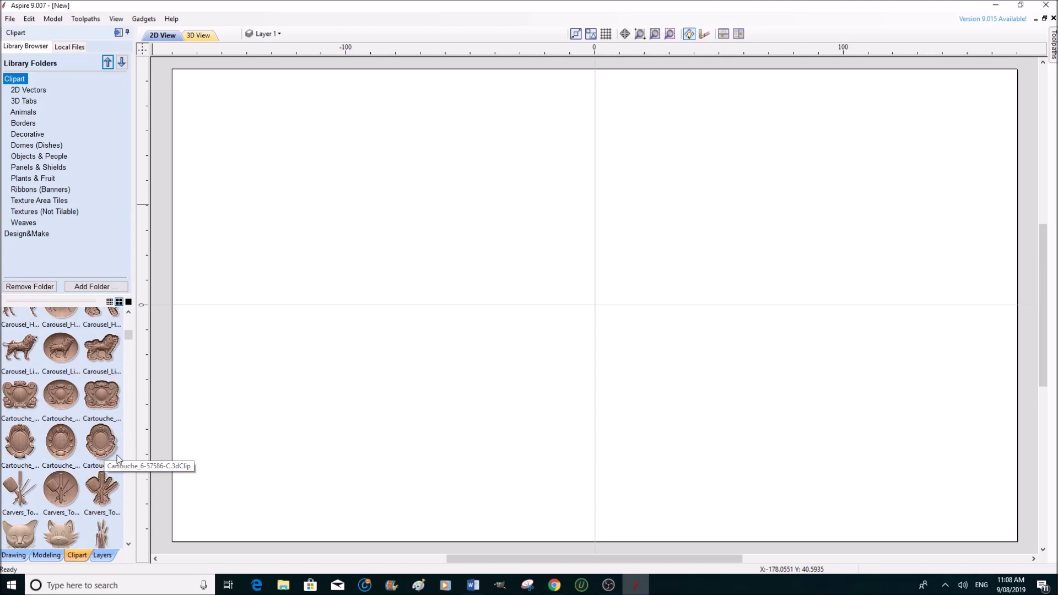
{"action": "scroll", "coordinate": [118, 459], "scroll_direction": "down", "scroll_amount": 2}
{"action": "scroll", "coordinate": [121, 459], "scroll_direction": "down", "scroll_amount": 1}
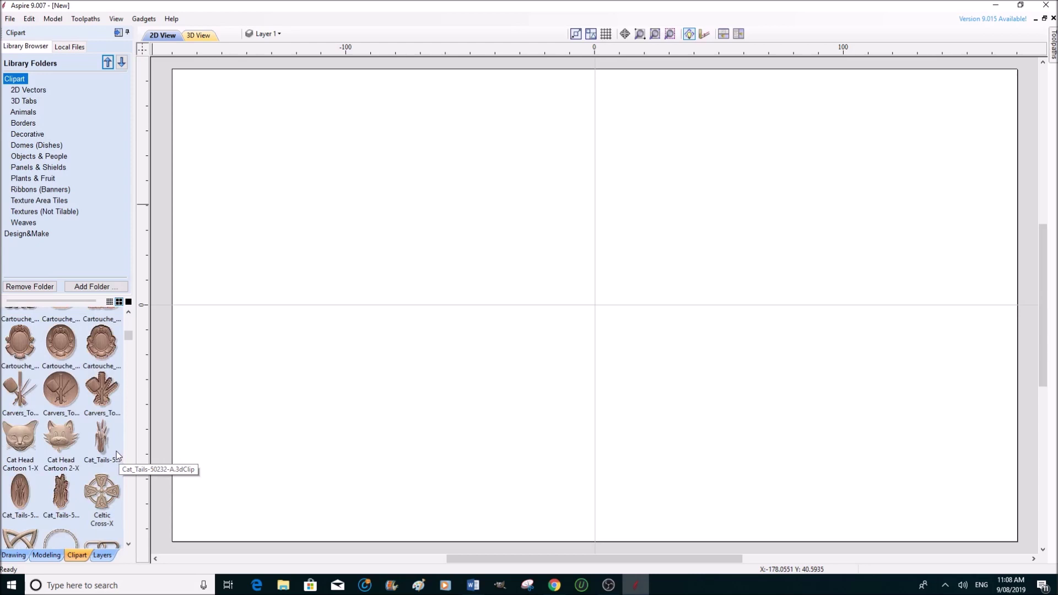
{"action": "scroll", "coordinate": [116, 452], "scroll_direction": "down", "scroll_amount": 2}
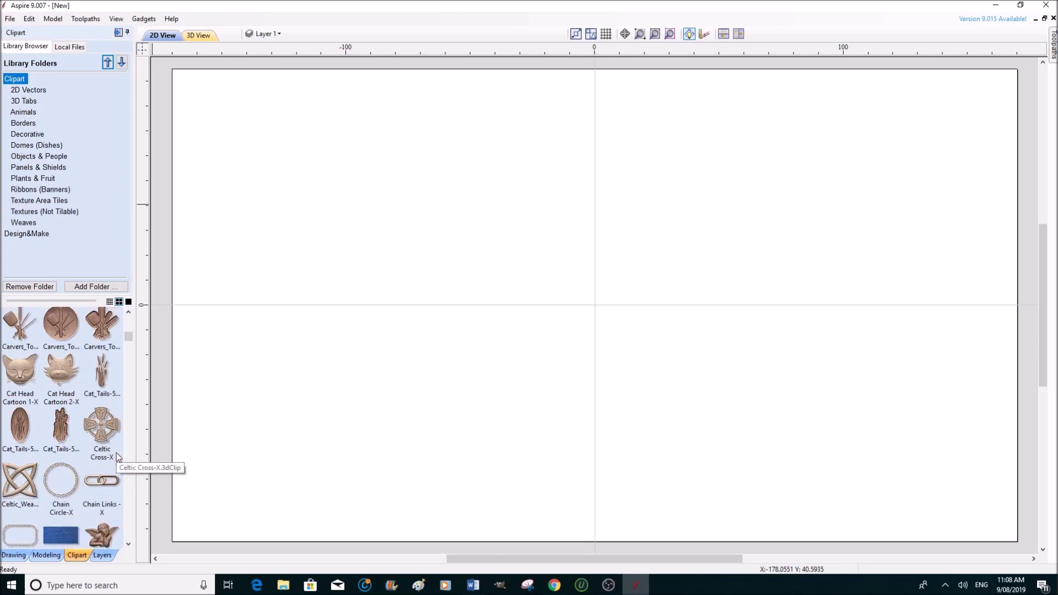
{"action": "scroll", "coordinate": [118, 458], "scroll_direction": "down", "scroll_amount": 3}
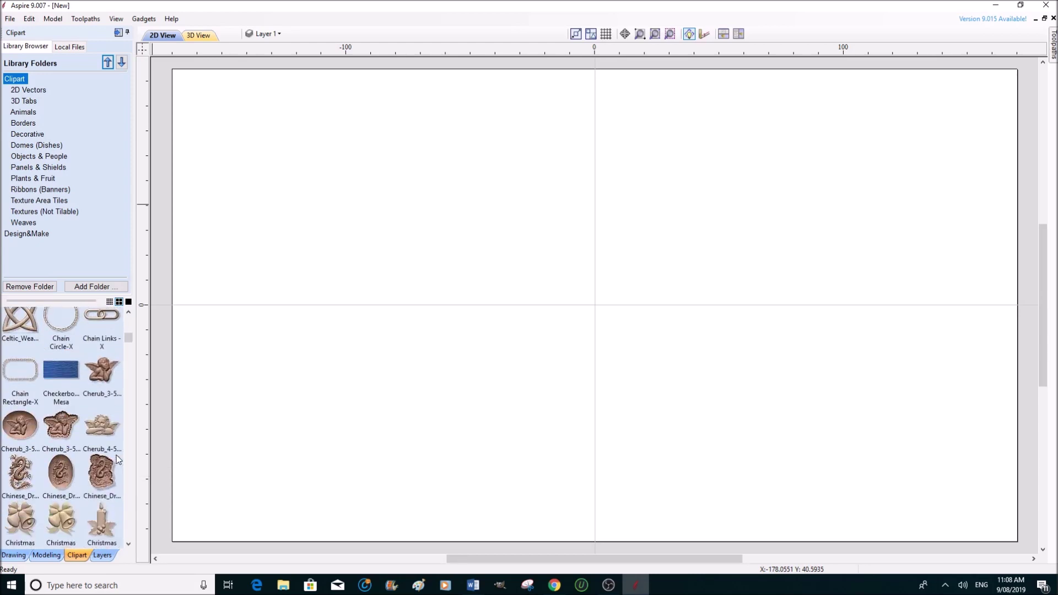
{"action": "scroll", "coordinate": [117, 459], "scroll_direction": "down", "scroll_amount": 3}
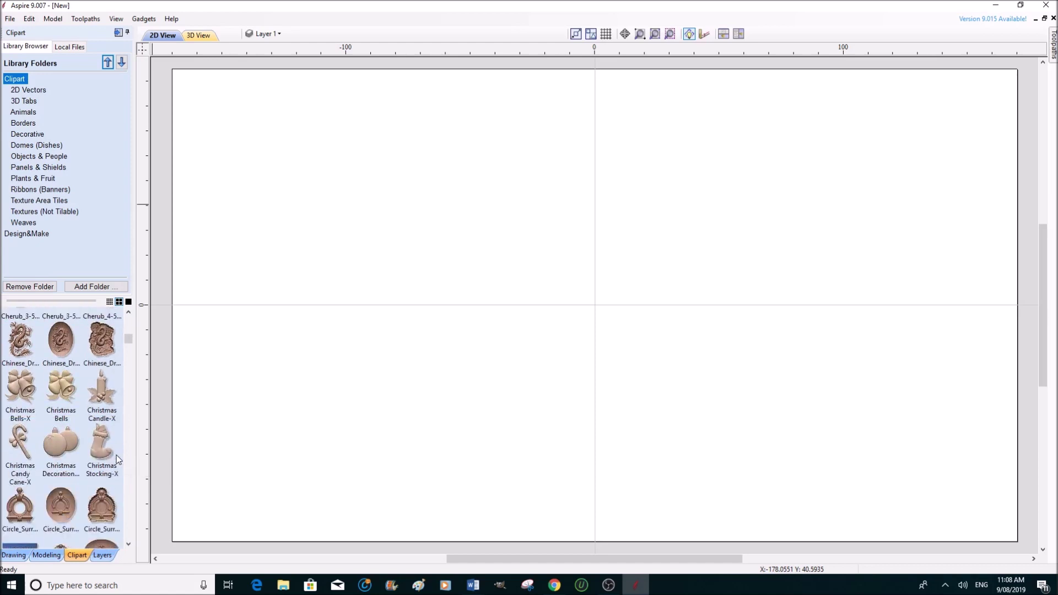
{"action": "scroll", "coordinate": [116, 456], "scroll_direction": "down", "scroll_amount": 4}
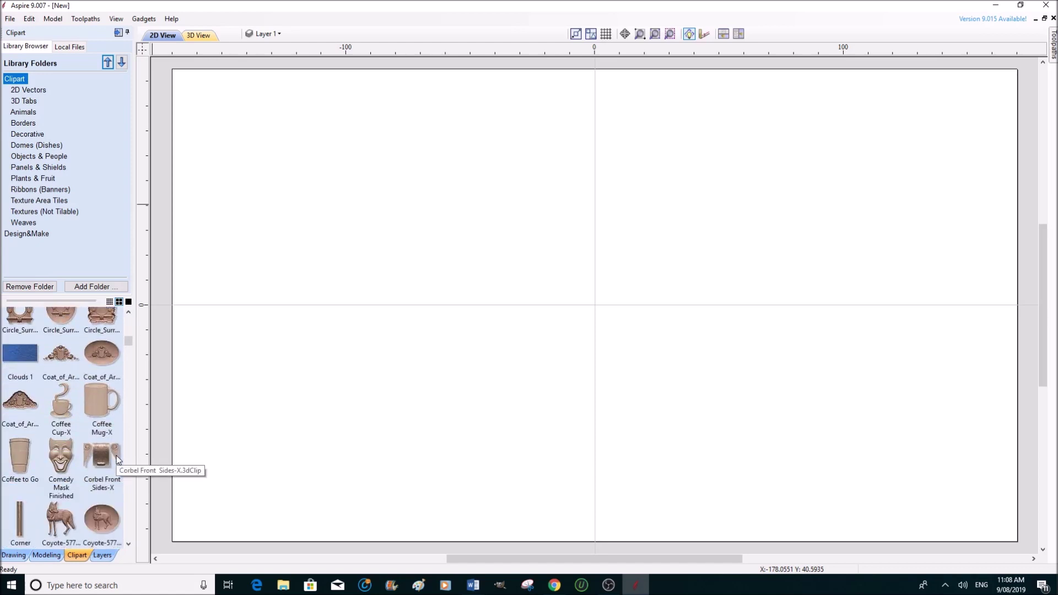
{"action": "scroll", "coordinate": [117, 459], "scroll_direction": "down", "scroll_amount": 4}
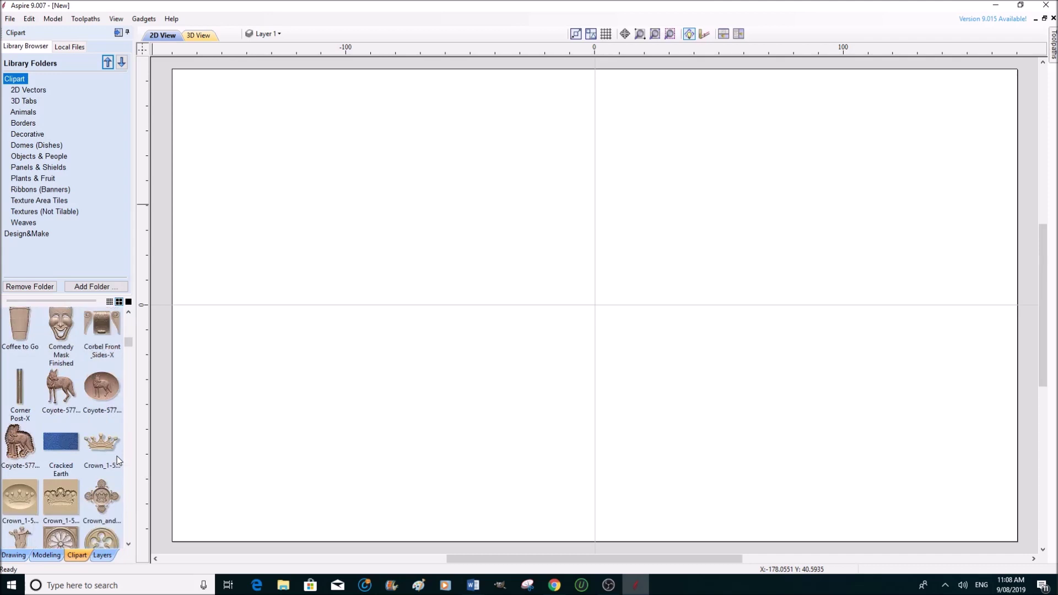
{"action": "scroll", "coordinate": [118, 459], "scroll_direction": "down", "scroll_amount": 4}
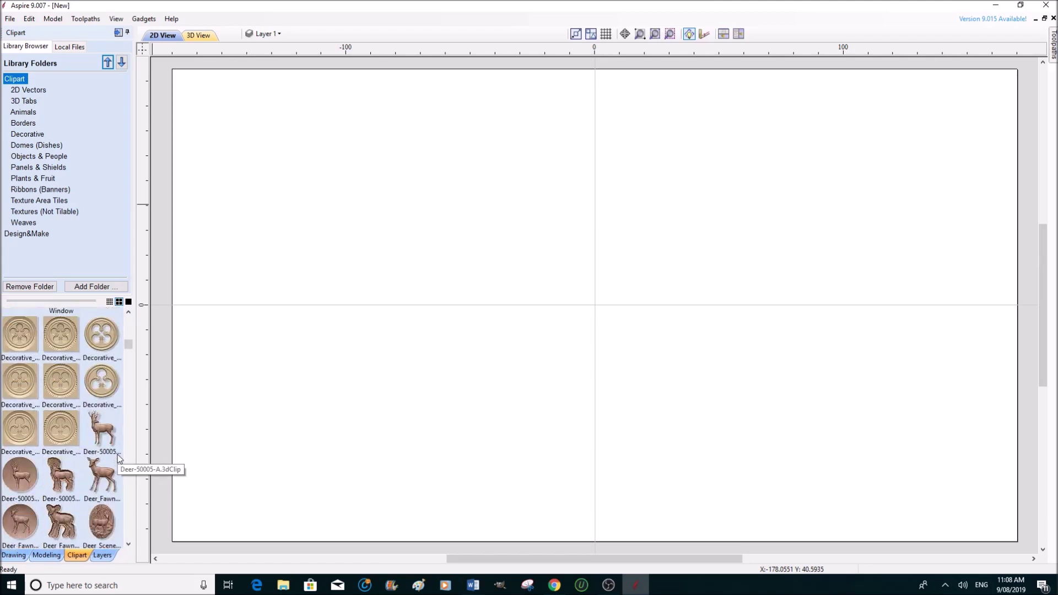
{"action": "scroll", "coordinate": [120, 459], "scroll_direction": "down", "scroll_amount": 1}
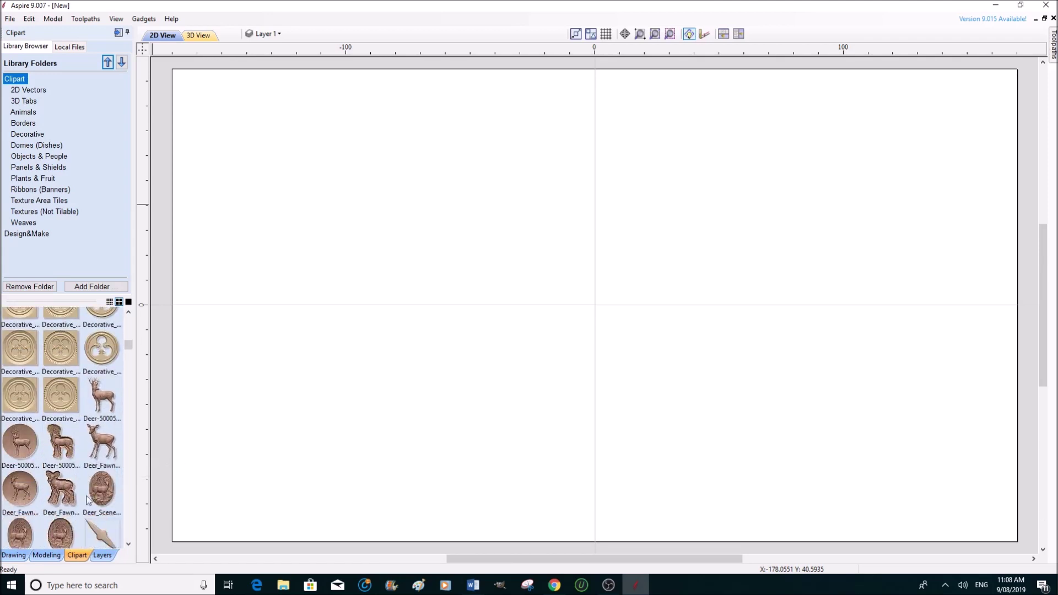
Browse the Clipart library thumbnails from the deer models onwards to the lion models
{"action": "scroll", "coordinate": [108, 499], "scroll_direction": "down", "scroll_amount": 2}
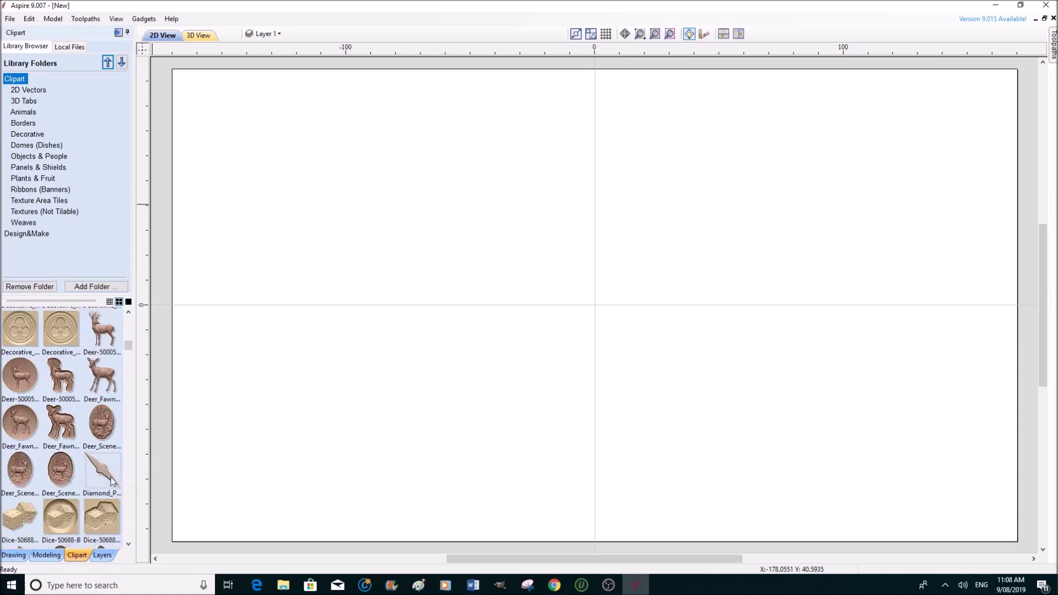
{"action": "scroll", "coordinate": [113, 475], "scroll_direction": "down", "scroll_amount": 1}
{"action": "scroll", "coordinate": [113, 475], "scroll_direction": "down", "scroll_amount": 5}
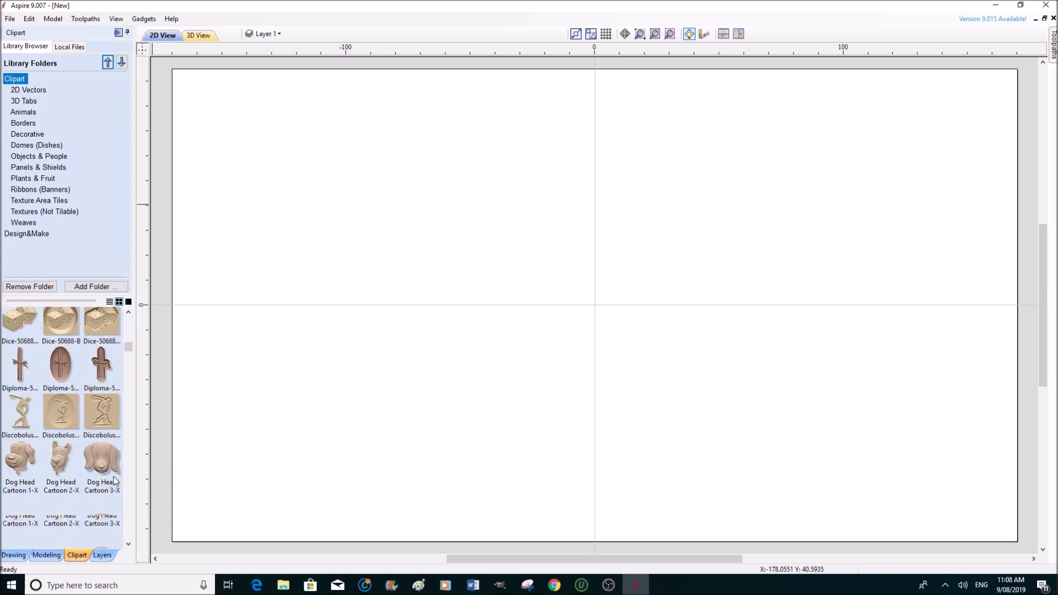
{"action": "scroll", "coordinate": [114, 475], "scroll_direction": "down", "scroll_amount": 4}
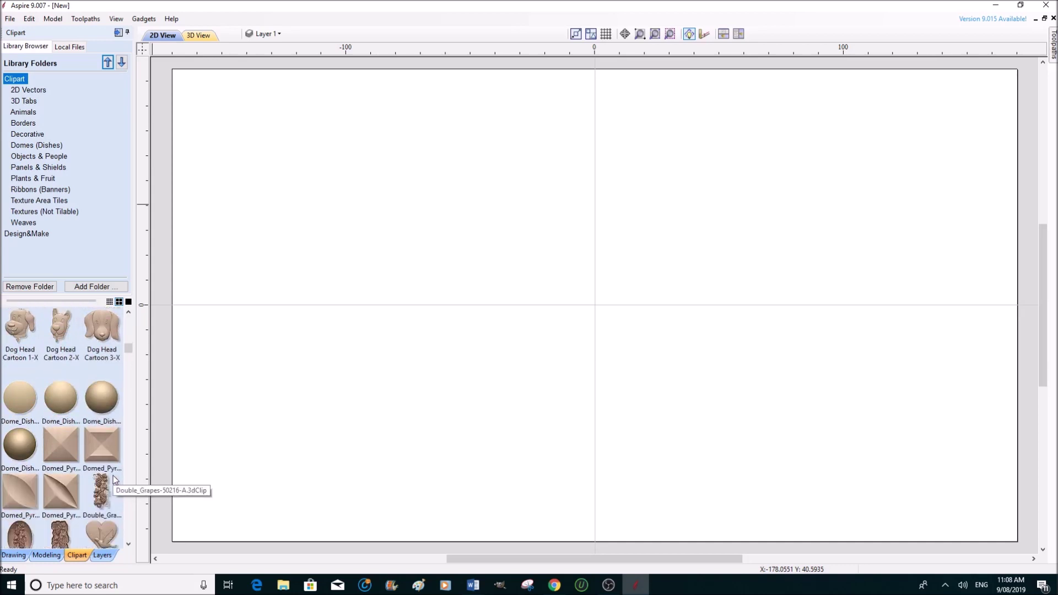
{"action": "scroll", "coordinate": [114, 477], "scroll_direction": "down", "scroll_amount": 3}
{"action": "scroll", "coordinate": [114, 475], "scroll_direction": "down", "scroll_amount": 2}
{"action": "scroll", "coordinate": [116, 475], "scroll_direction": "down", "scroll_amount": 3}
{"action": "scroll", "coordinate": [115, 475], "scroll_direction": "down", "scroll_amount": 3}
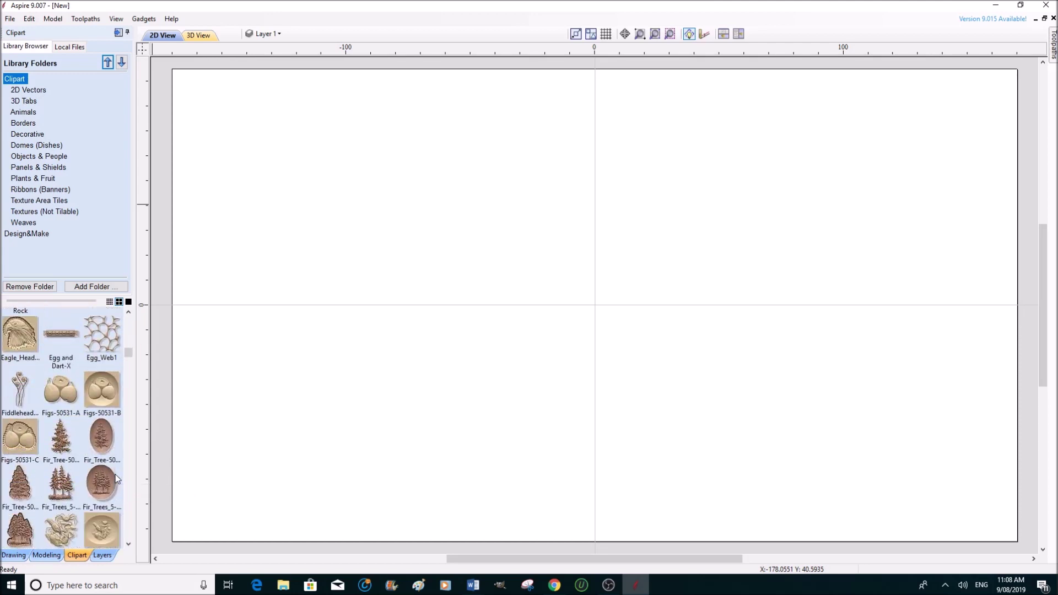
{"action": "scroll", "coordinate": [116, 477], "scroll_direction": "down", "scroll_amount": 3}
{"action": "scroll", "coordinate": [116, 478], "scroll_direction": "down", "scroll_amount": 5}
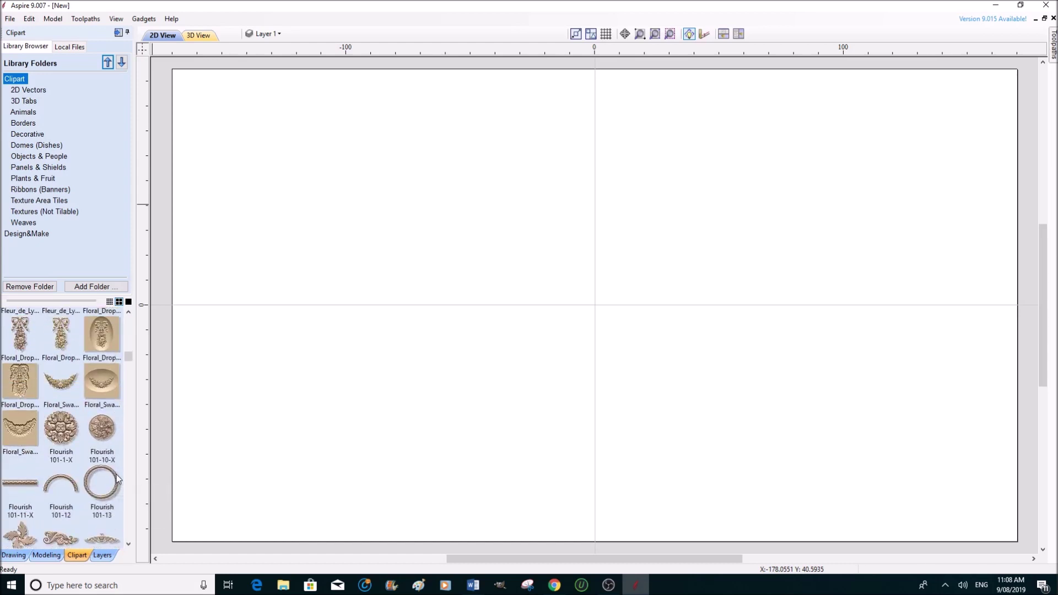
{"action": "scroll", "coordinate": [116, 477], "scroll_direction": "down", "scroll_amount": 3}
{"action": "scroll", "coordinate": [116, 474], "scroll_direction": "down", "scroll_amount": 10}
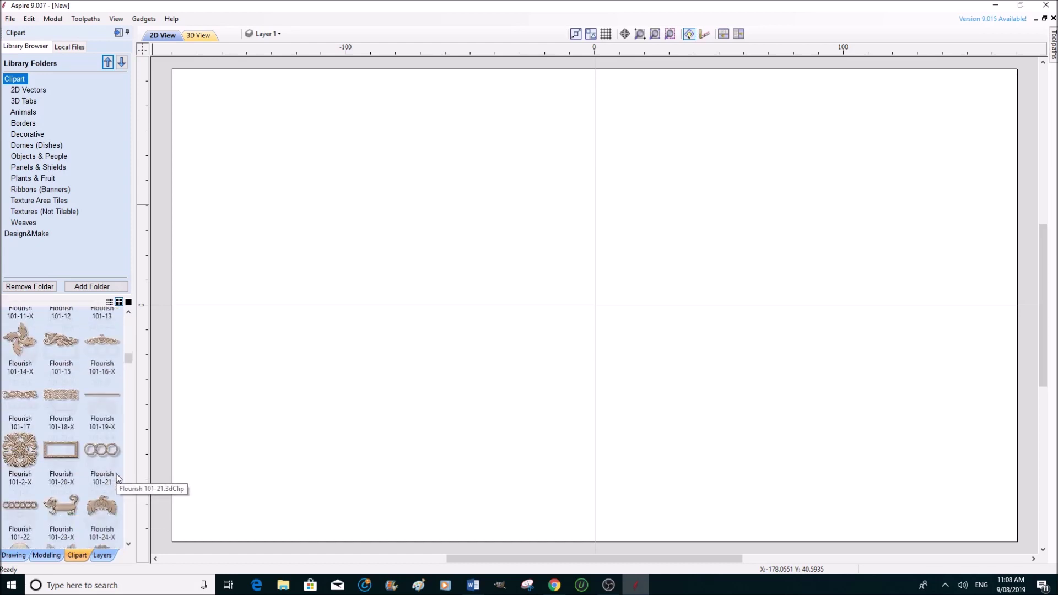
{"action": "scroll", "coordinate": [116, 480], "scroll_direction": "down", "scroll_amount": 10}
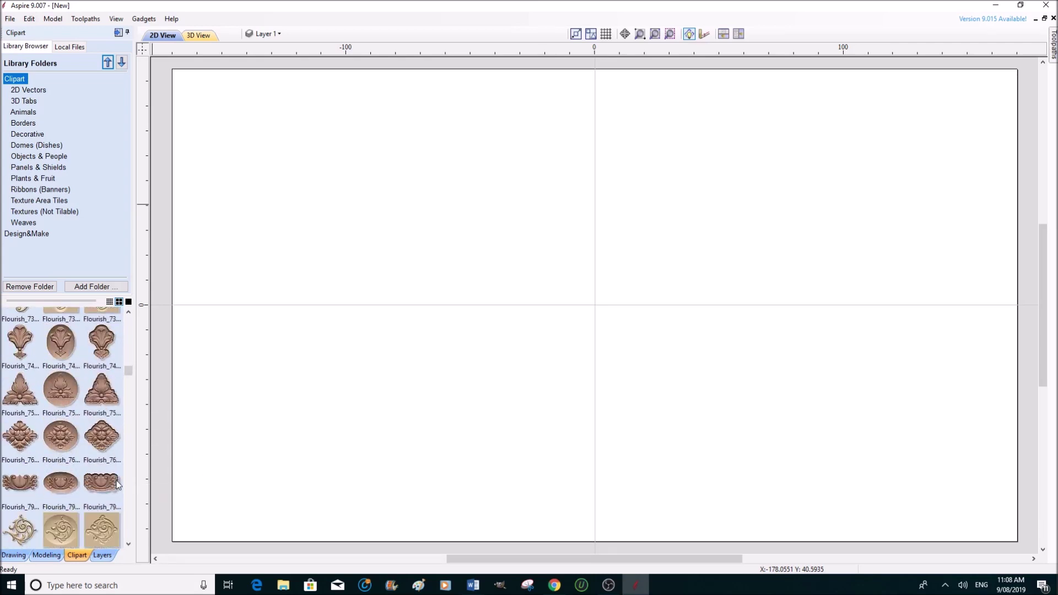
{"action": "scroll", "coordinate": [117, 480], "scroll_direction": "down", "scroll_amount": 10}
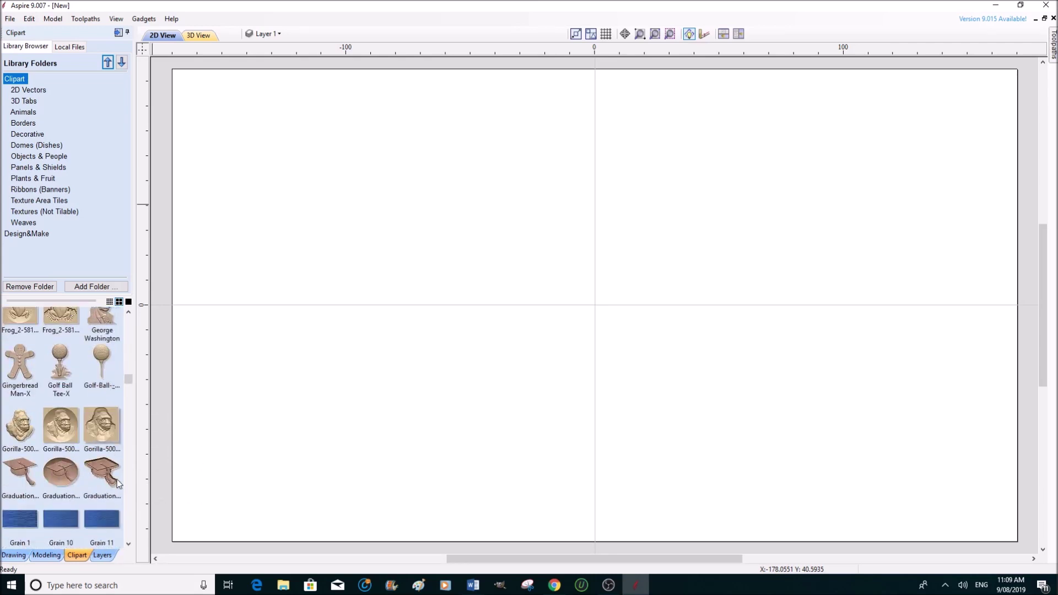
{"action": "scroll", "coordinate": [116, 482], "scroll_direction": "down", "scroll_amount": 10}
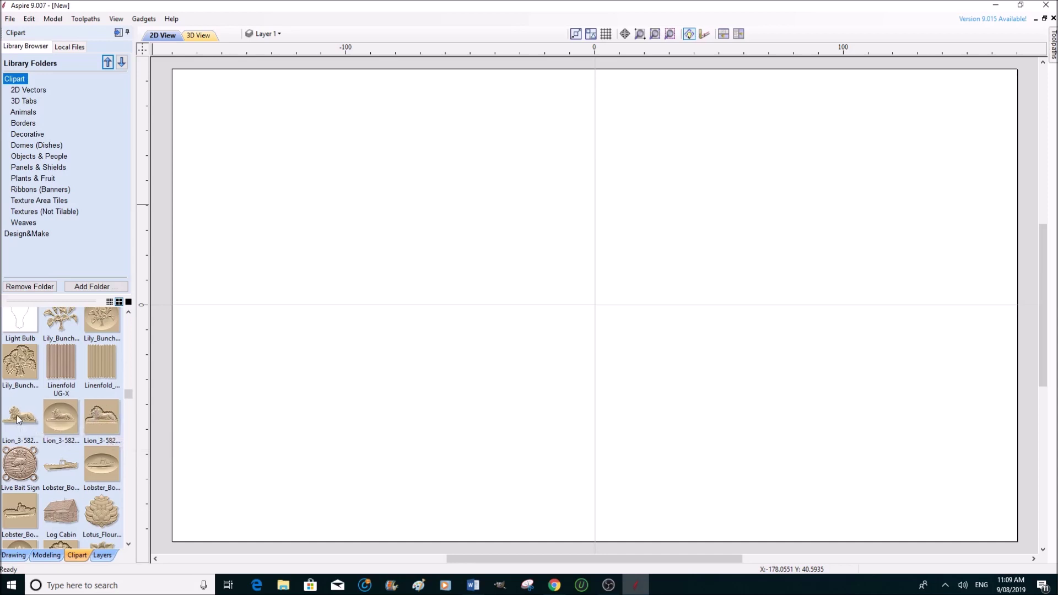
Place the Lion_3-58284-A clipart at the centre of the job and enlarge it to about 332 mm wide and 161 mm high
{"action": "left_click_drag", "start_coordinate": [17, 419], "coordinate": [595, 307]}
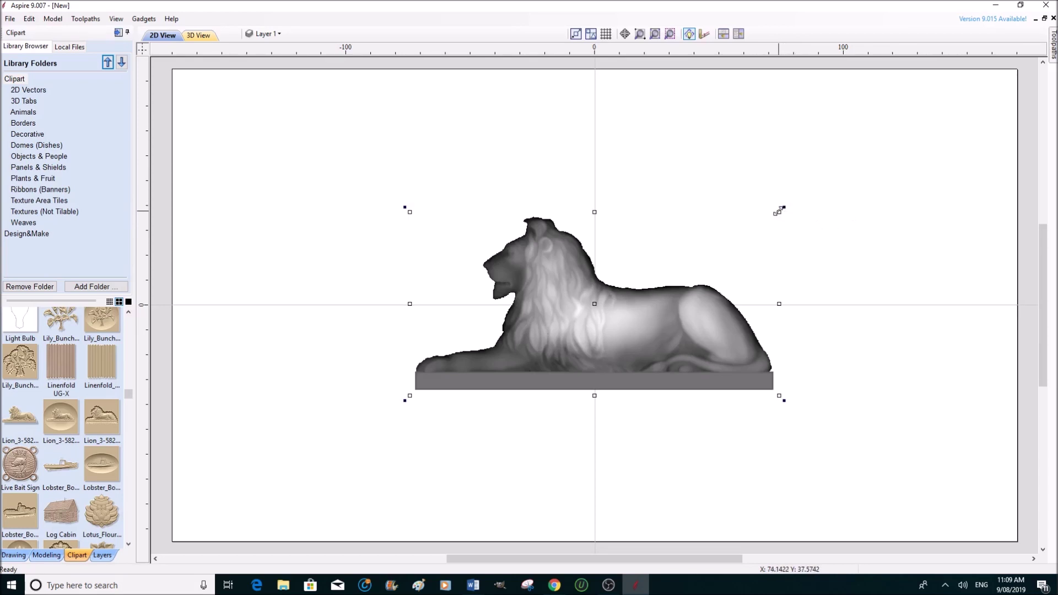
{"action": "left_click_drag", "start_coordinate": [778, 211], "coordinate": [942, 104]}
{"action": "left_click", "coordinate": [792, 260]}
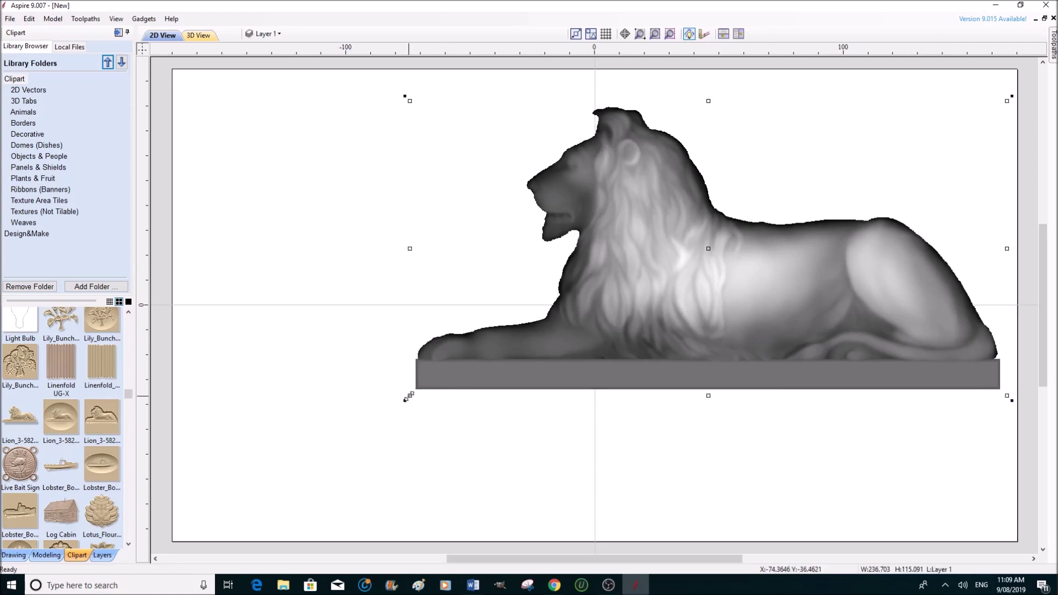
{"action": "left_click_drag", "start_coordinate": [409, 397], "coordinate": [228, 499]}
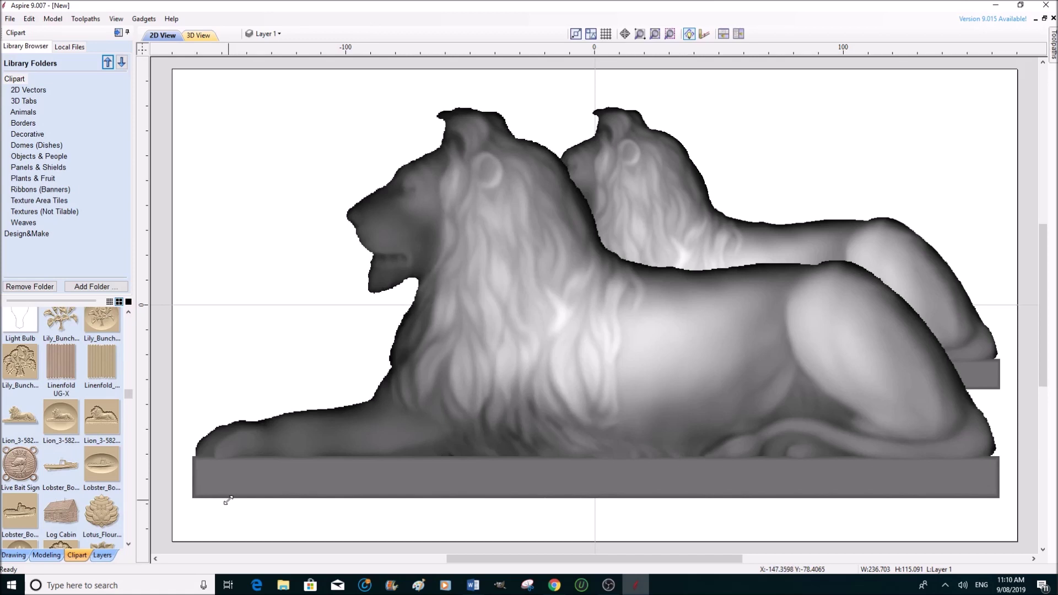
{"action": "left_click_drag", "start_coordinate": [228, 500], "coordinate": [228, 500]}
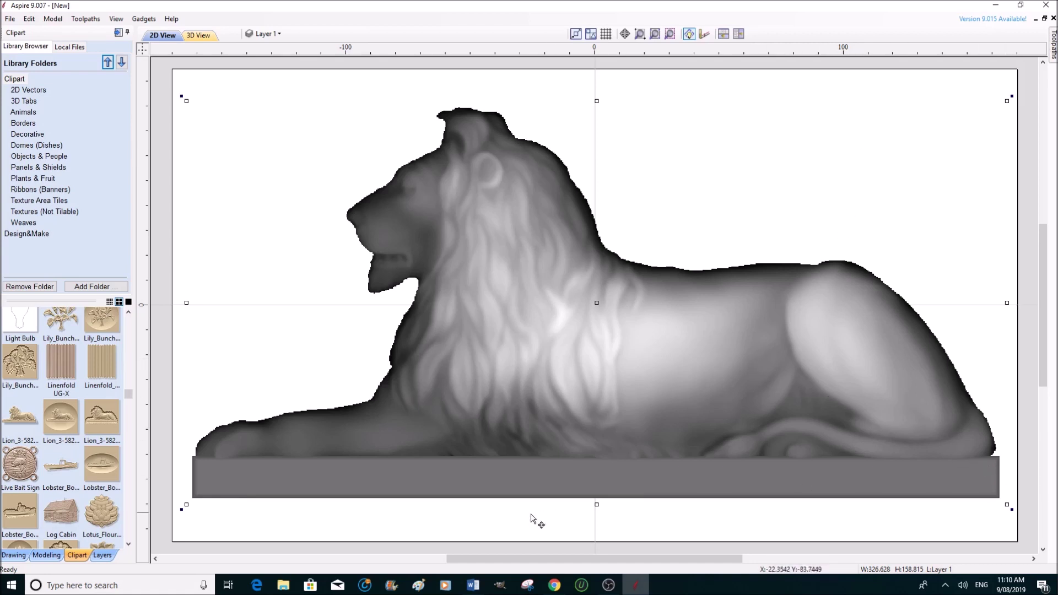
{"action": "left_click_drag", "start_coordinate": [185, 506], "coordinate": [182, 507]}
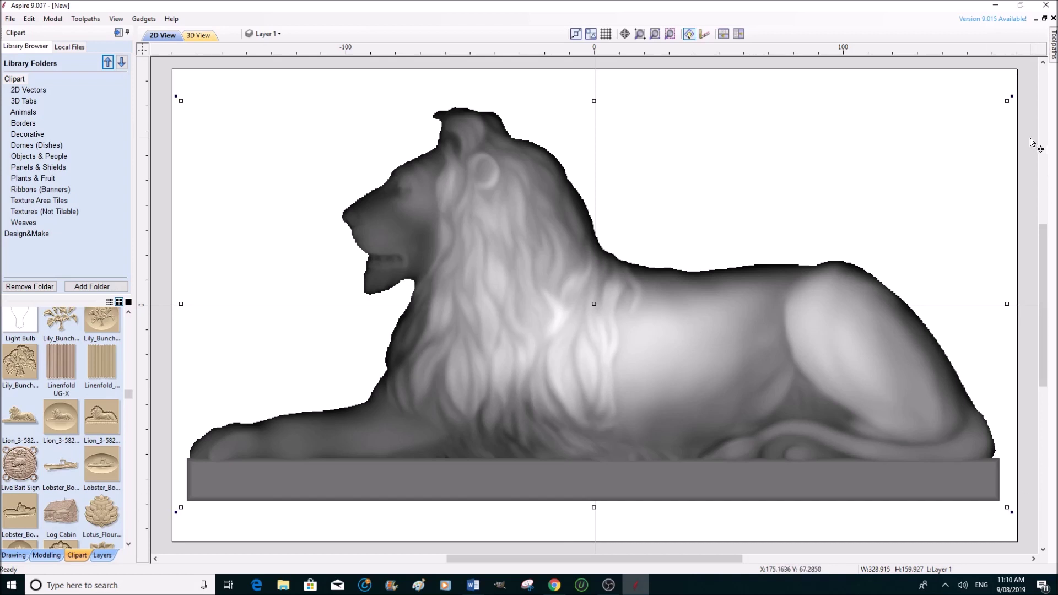
{"action": "left_click_drag", "start_coordinate": [1007, 101], "coordinate": [1000, 101]}
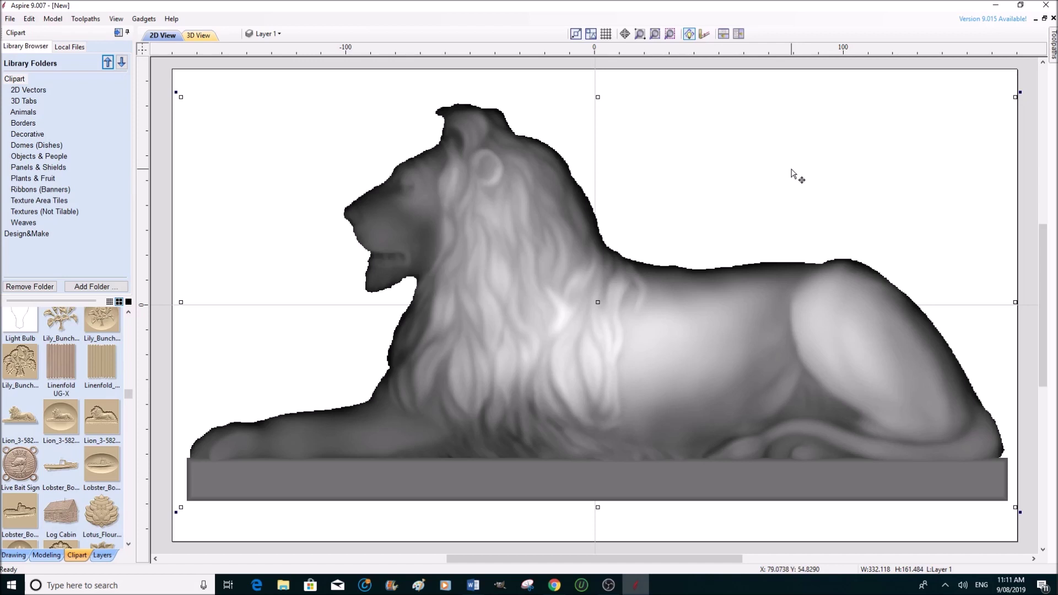
Show the lion model in the 3D view and bring up the modeling tools and component list
{"action": "left_click", "coordinate": [197, 35]}
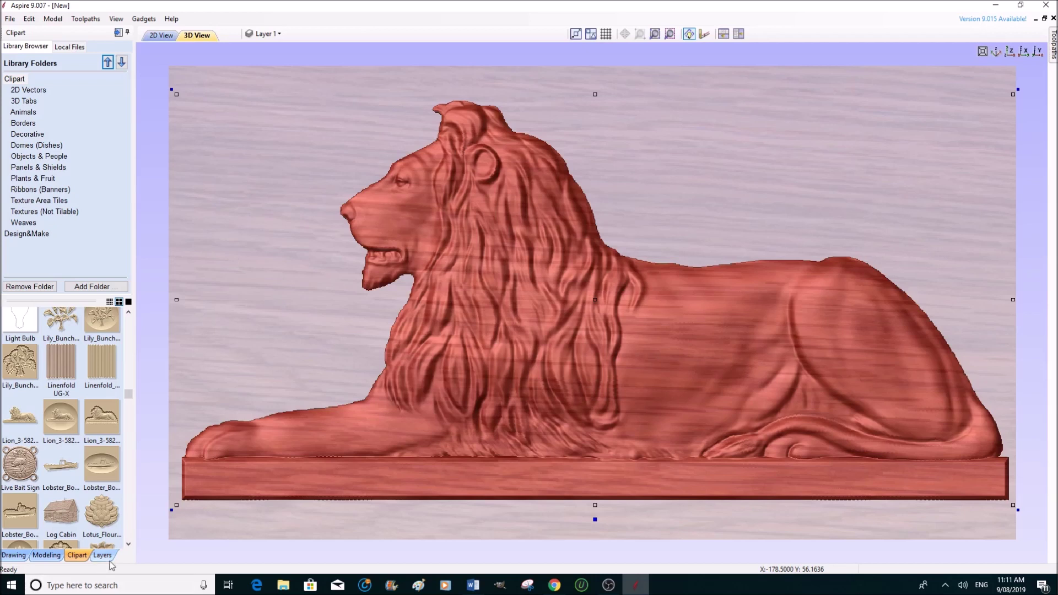
{"action": "left_click", "coordinate": [47, 555]}
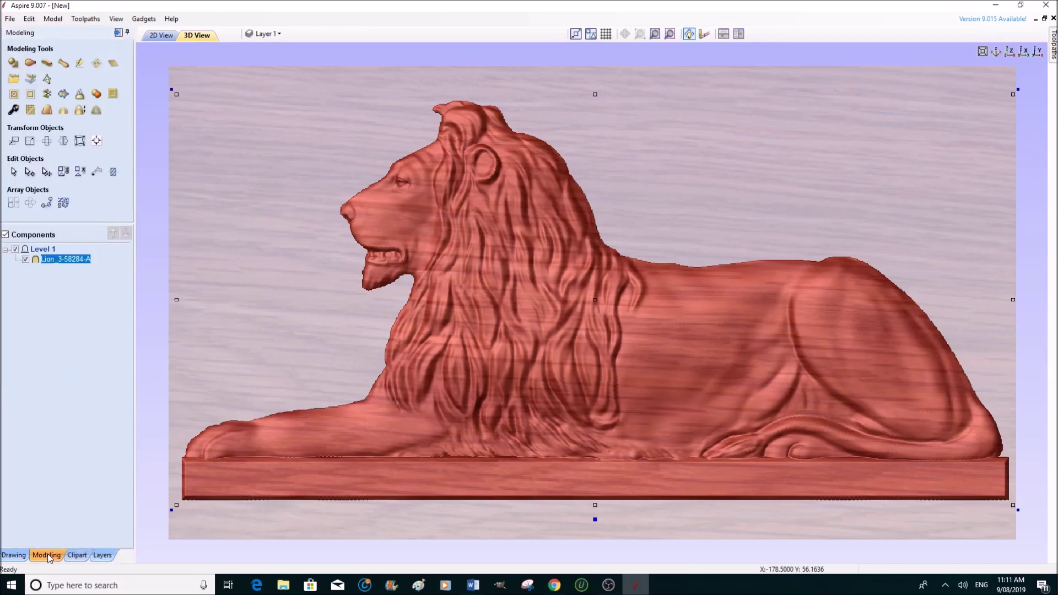
{"action": "left_click", "coordinate": [143, 280]}
{"action": "left_click", "coordinate": [384, 432]}
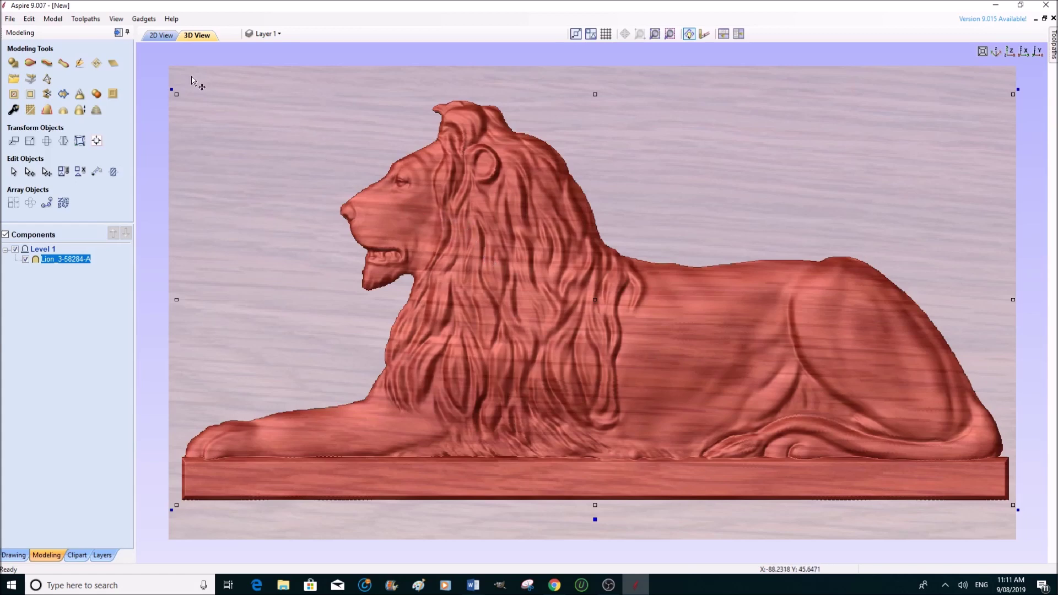
{"action": "left_click_drag", "start_coordinate": [270, 130], "coordinate": [383, 229]}
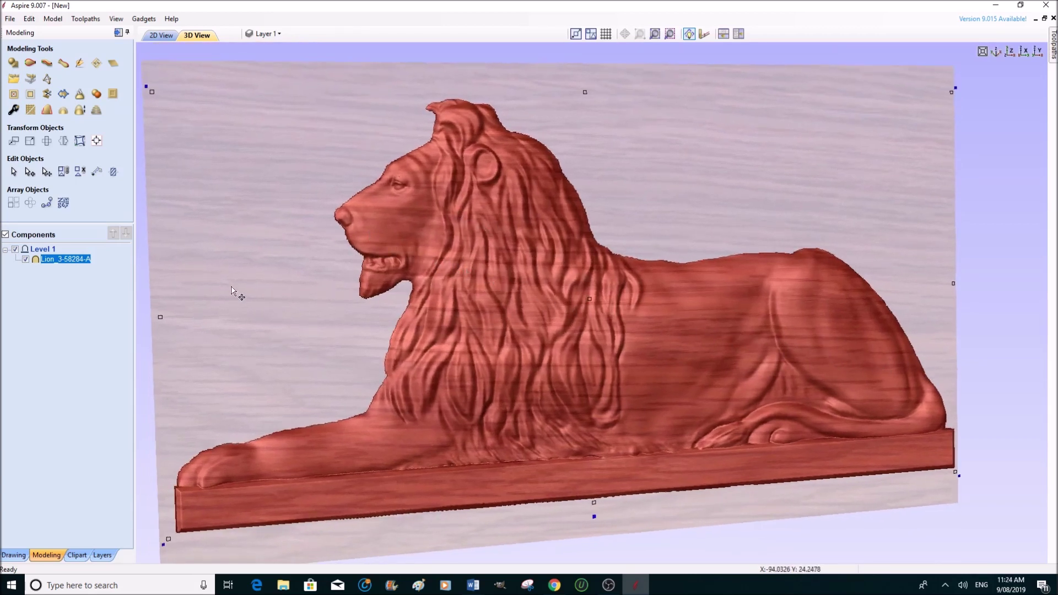
Scale the lion's model height to 340% and accept the change
{"action": "left_click", "coordinate": [80, 112]}
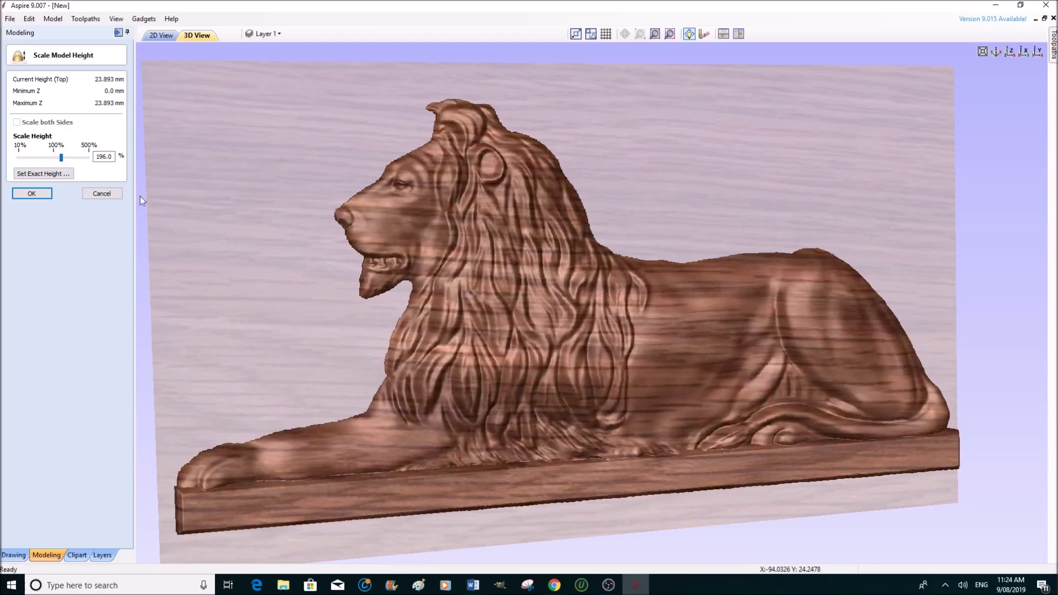
{"action": "left_click_drag", "start_coordinate": [255, 100], "coordinate": [339, 99]}
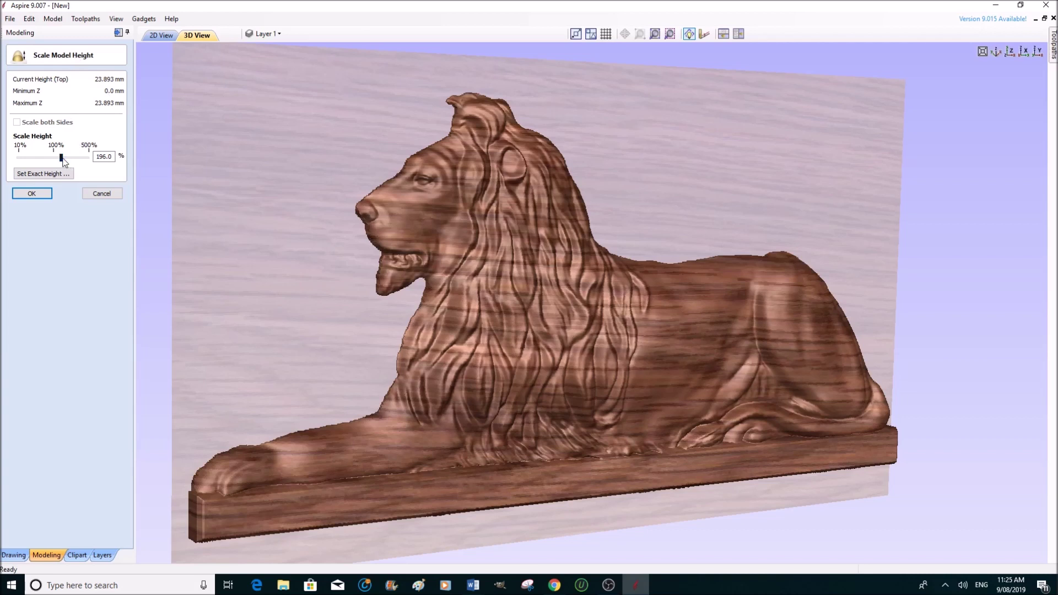
{"action": "left_click_drag", "start_coordinate": [62, 157], "coordinate": [71, 158]}
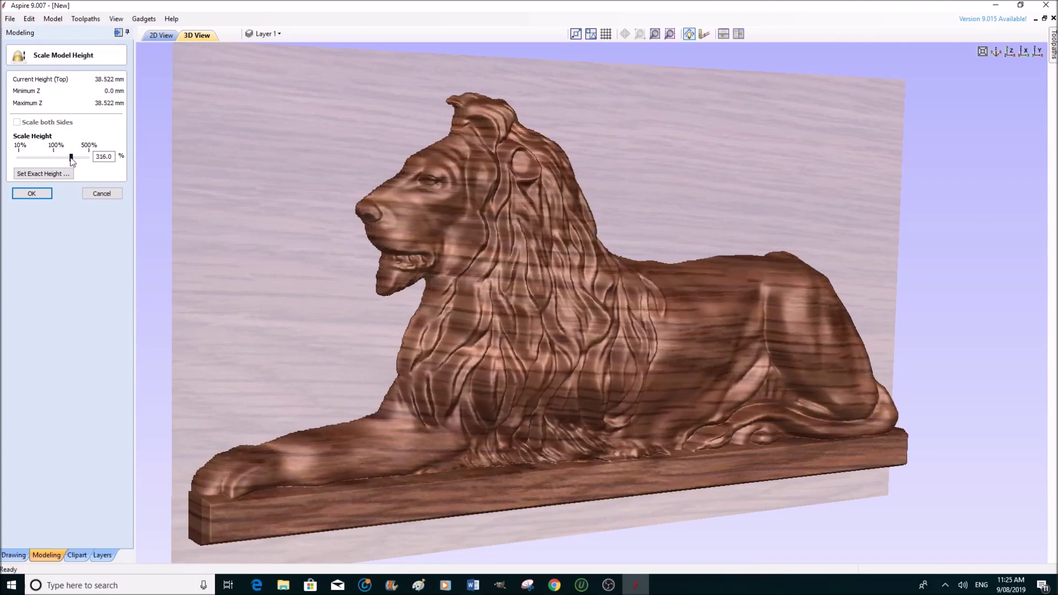
{"action": "left_click_drag", "start_coordinate": [328, 81], "coordinate": [276, 193]}
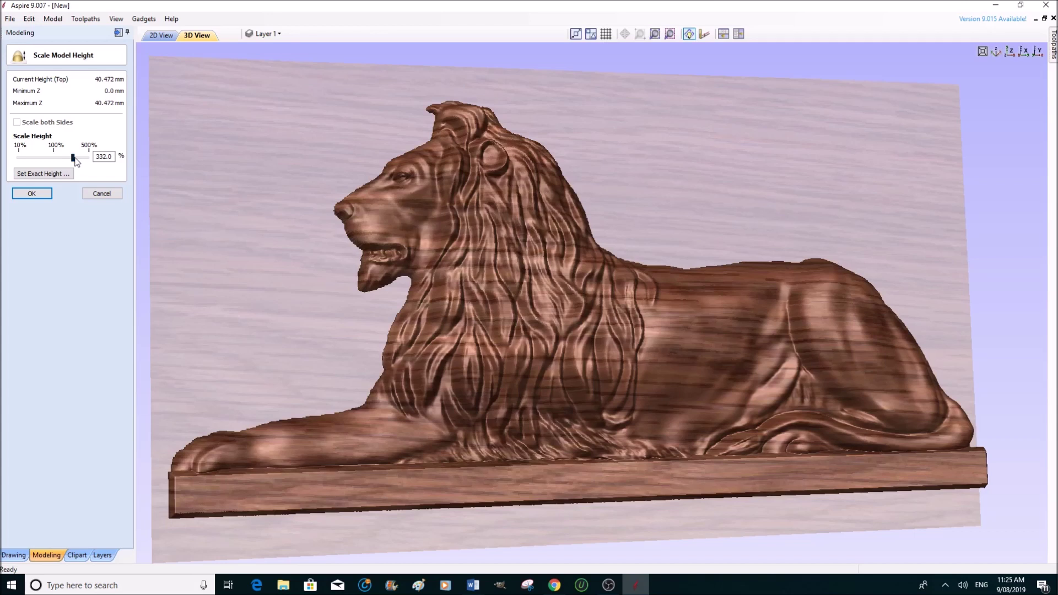
{"action": "left_click_drag", "start_coordinate": [73, 156], "coordinate": [75, 155]}
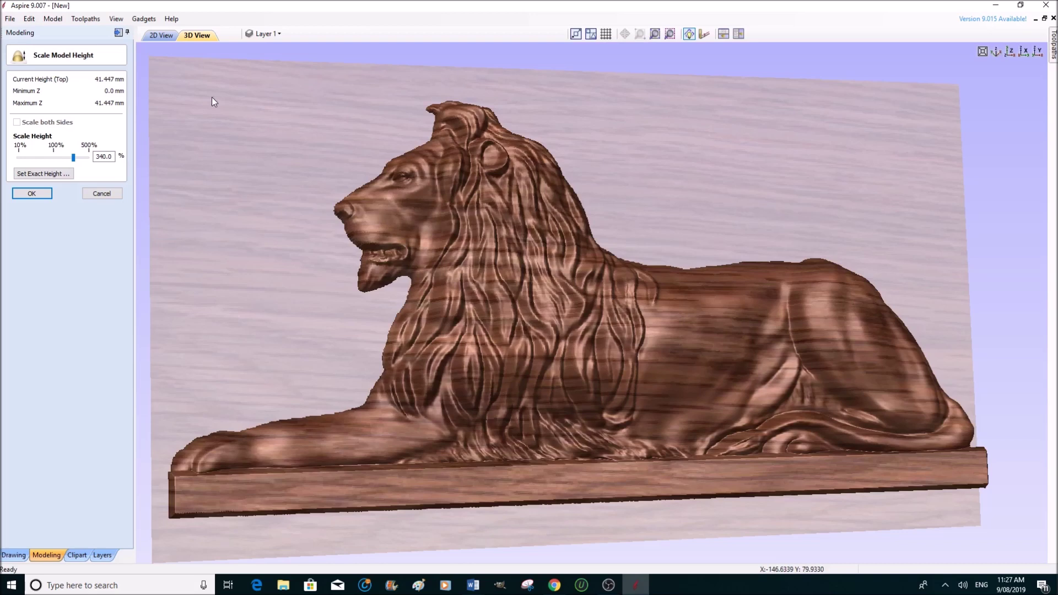
{"action": "left_click_drag", "start_coordinate": [313, 129], "coordinate": [234, 242]}
{"action": "left_click_drag", "start_coordinate": [801, 164], "coordinate": [772, 220]}
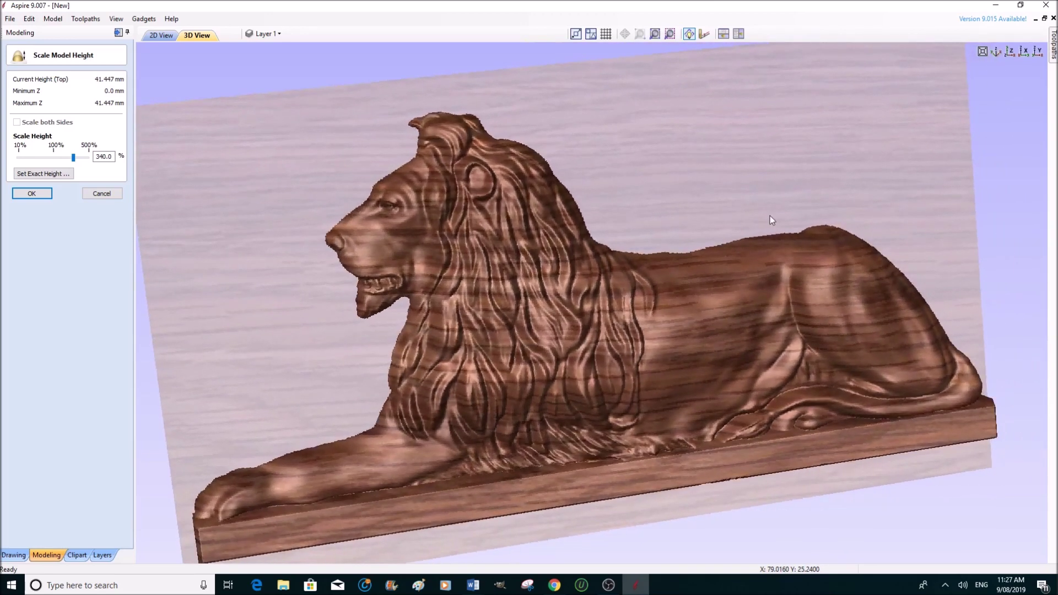
{"action": "left_click_drag", "start_coordinate": [303, 170], "coordinate": [276, 145]}
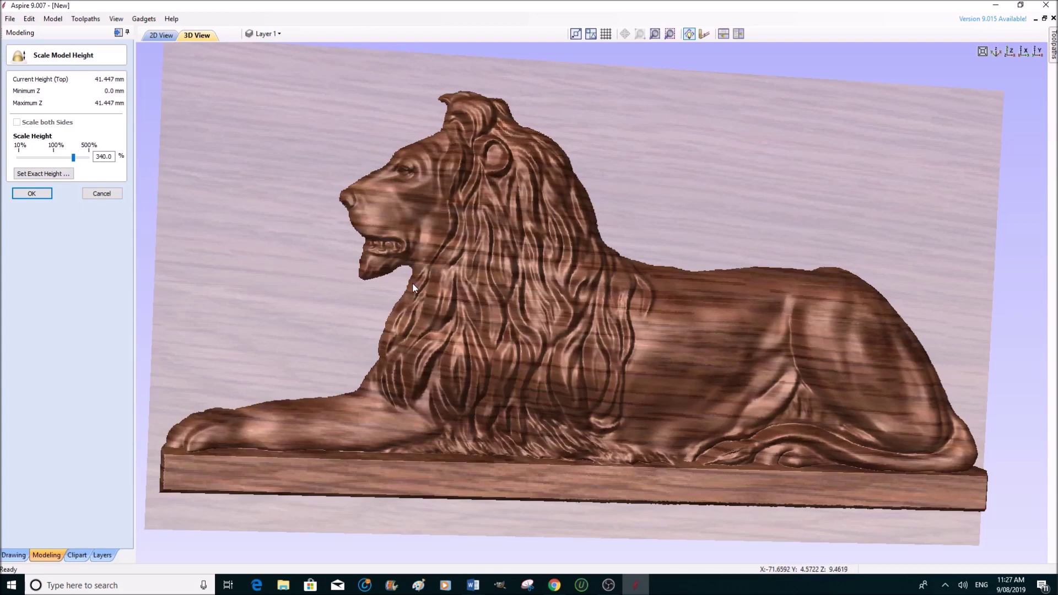
{"action": "left_click_drag", "start_coordinate": [308, 253], "coordinate": [300, 265]}
{"action": "mouse_move", "coordinate": [240, 302]}
{"action": "left_mouse_down"}
{"action": "mouse_move", "coordinate": [386, 284]}
{"action": "mouse_move", "coordinate": [722, 275]}
{"action": "mouse_move", "coordinate": [480, 279]}
{"action": "mouse_move", "coordinate": [389, 251]}
{"action": "mouse_move", "coordinate": [316, 252]}
{"action": "mouse_move", "coordinate": [298, 291]}
{"action": "mouse_move", "coordinate": [244, 282]}
{"action": "left_mouse_up"}
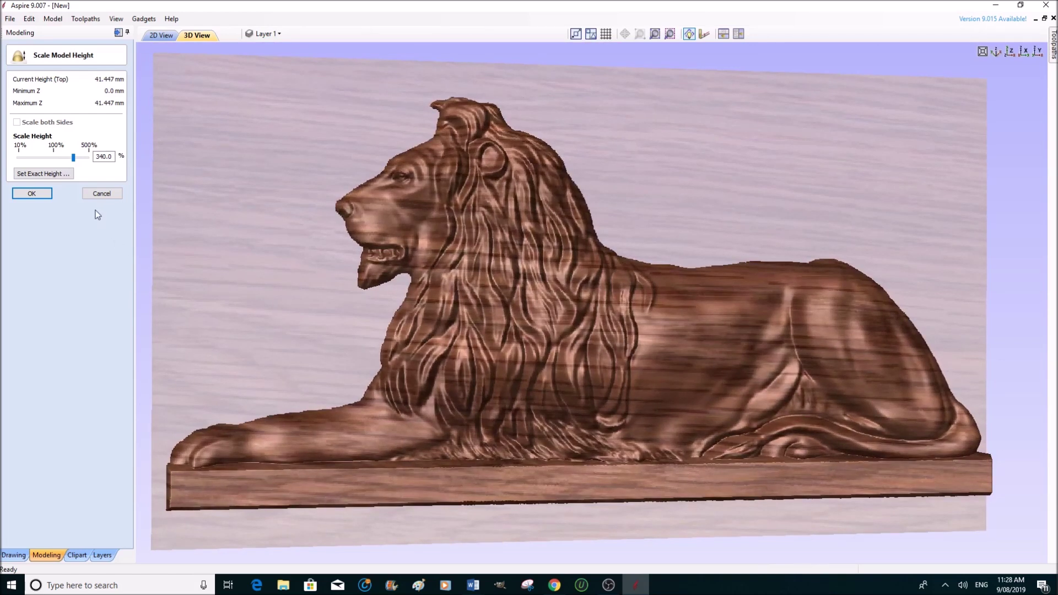
{"action": "left_click", "coordinate": [32, 194]}
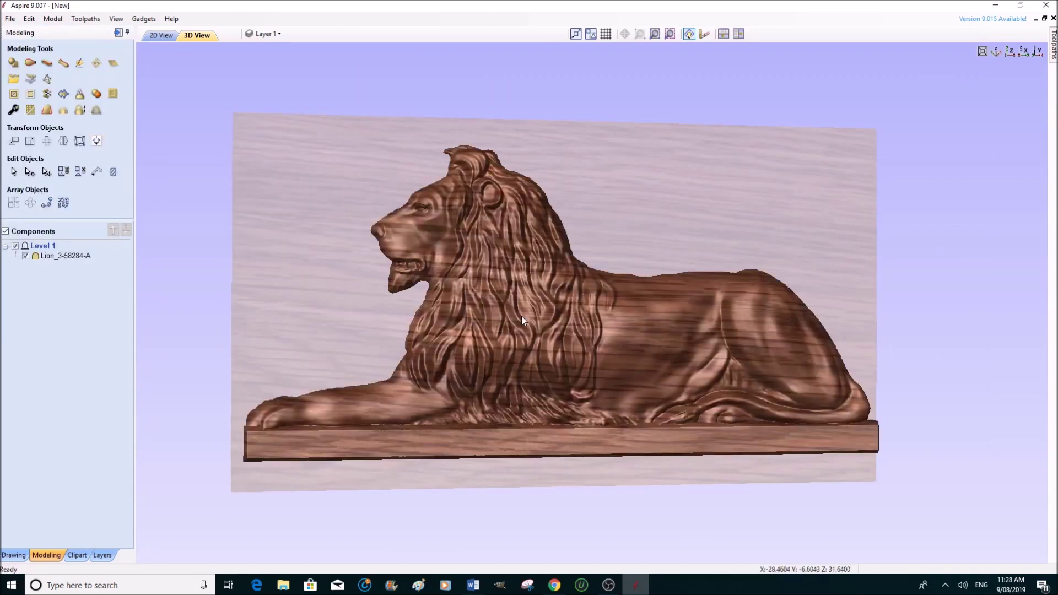
Start a 3D rough machining toolpath and set the home position's Z gap above material to 10 mm in the material setup
{"action": "left_click_drag", "start_coordinate": [375, 318], "coordinate": [349, 319]}
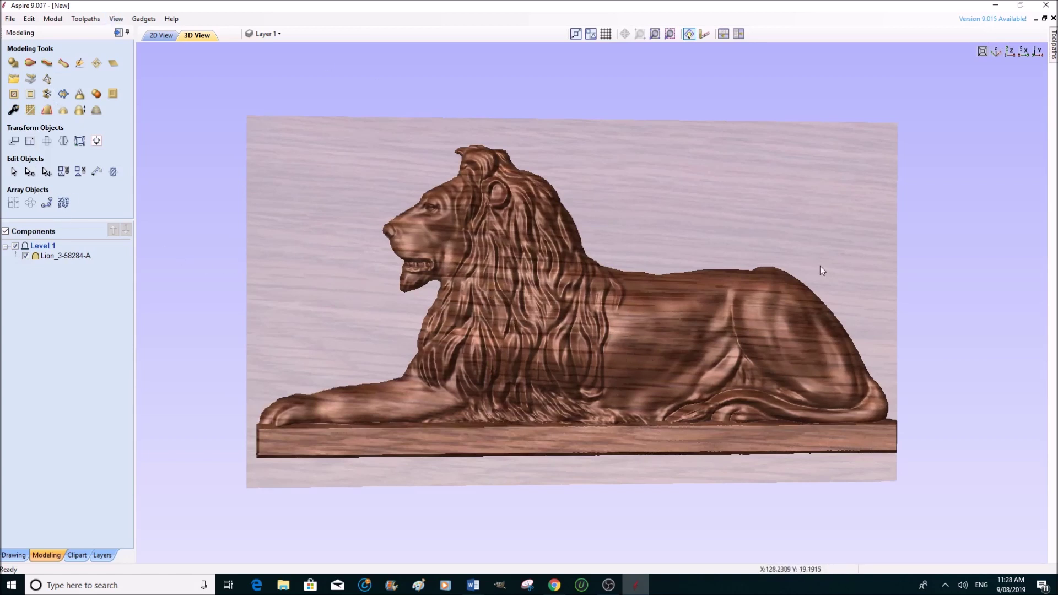
{"action": "left_click_drag", "start_coordinate": [747, 270], "coordinate": [763, 230]}
{"action": "left_click_drag", "start_coordinate": [513, 245], "coordinate": [381, 244]}
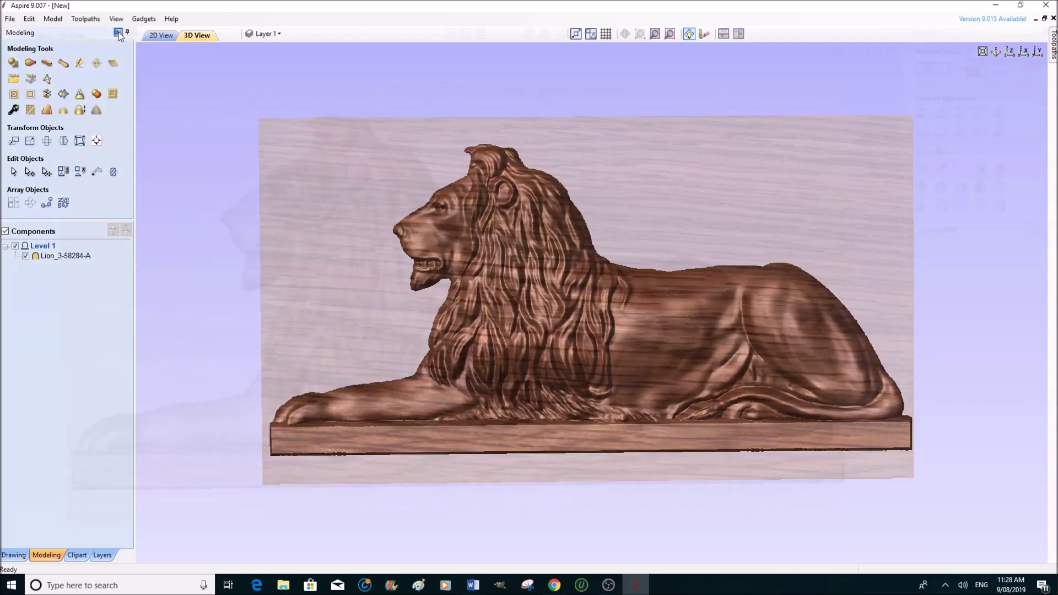
{"action": "left_click", "coordinate": [118, 33]}
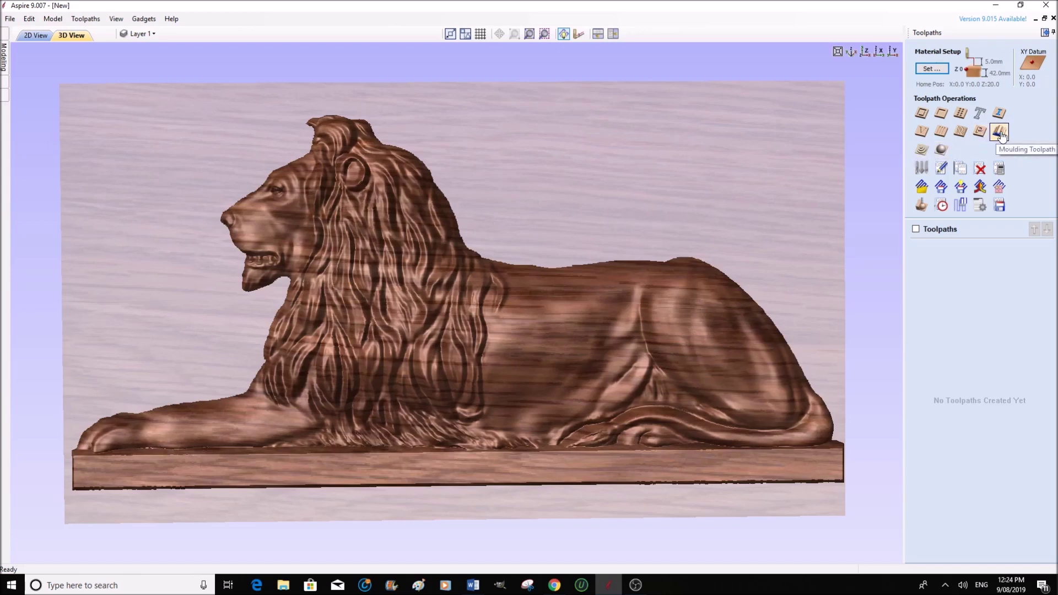
{"action": "left_click", "coordinate": [923, 153]}
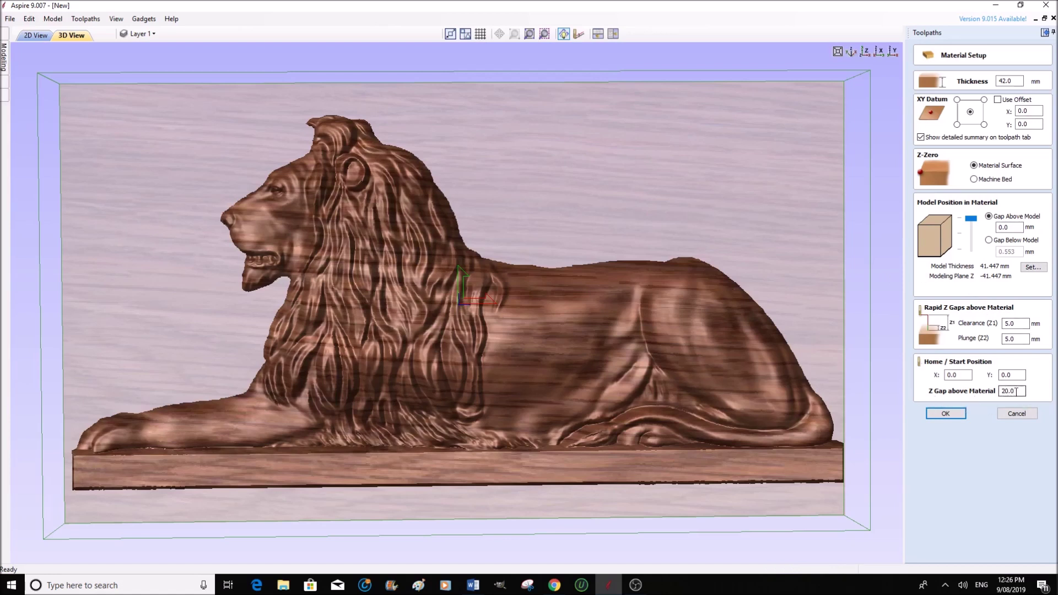
{"action": "left_click_drag", "start_coordinate": [1016, 390], "coordinate": [1002, 392]}
{"action": "type", "text": "10"}
{"action": "key", "text": "Return"}
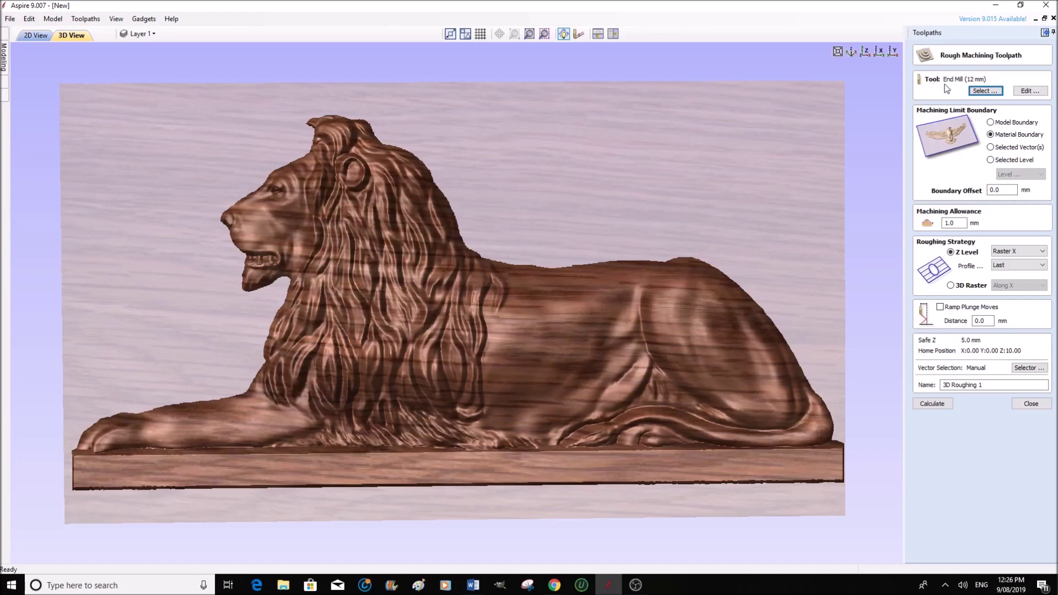
Copy the metric End Mill (12 mm) in the tool database and name the copy End Mill (13 mm) with tool type End Mill
{"action": "left_click", "coordinate": [982, 91]}
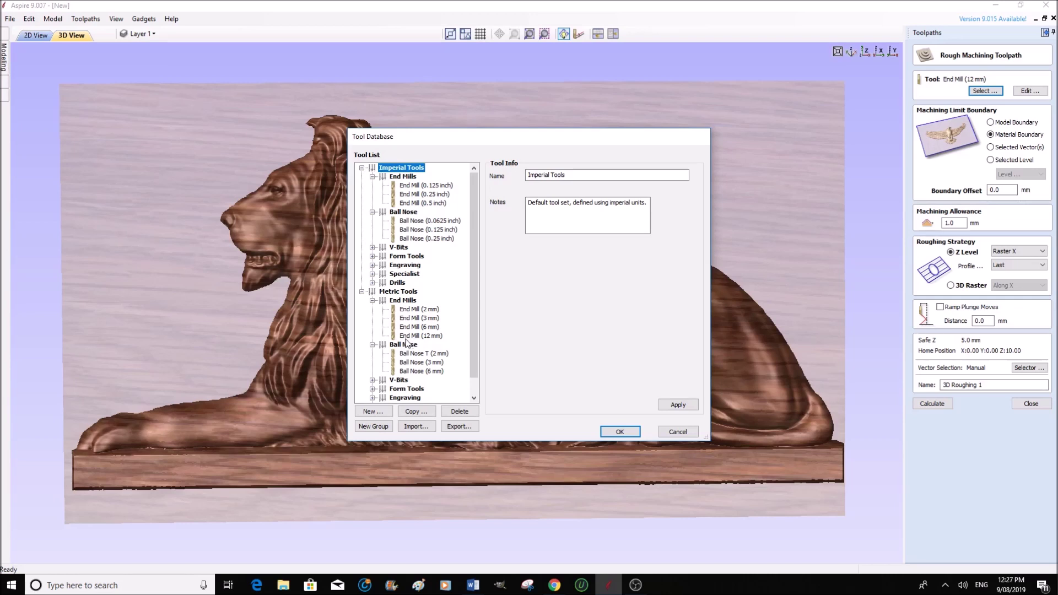
{"action": "left_click", "coordinate": [409, 336]}
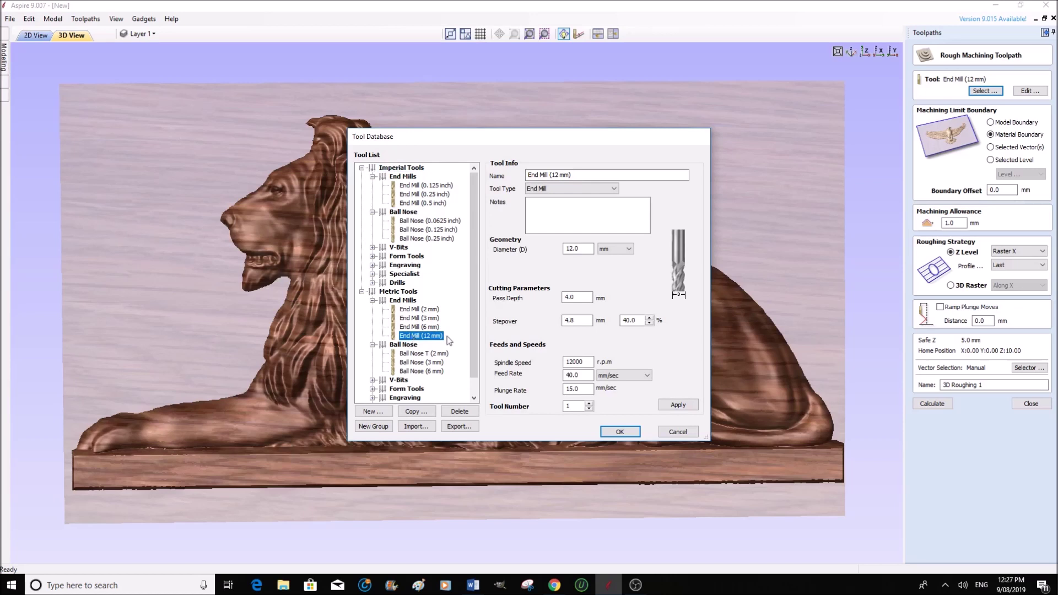
{"action": "left_click", "coordinate": [416, 412]}
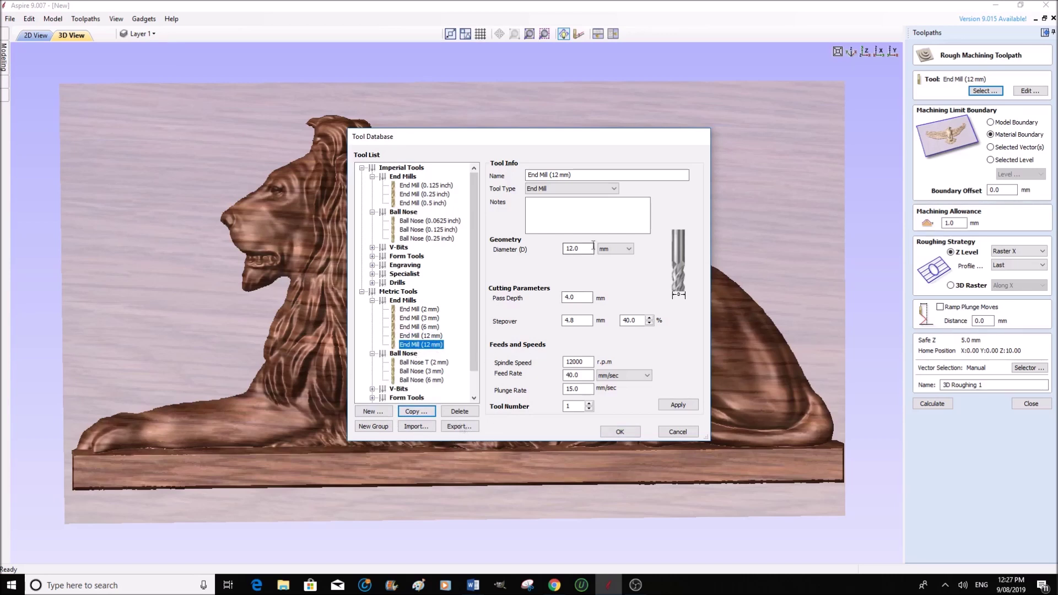
{"action": "left_click", "coordinate": [558, 174]}
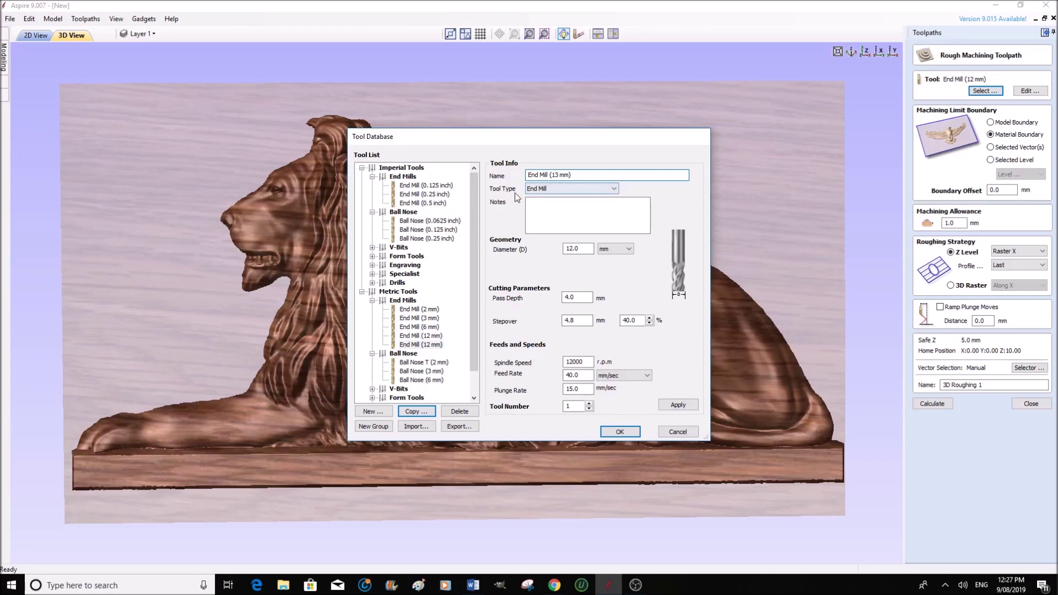
{"action": "left_click", "coordinate": [614, 188]}
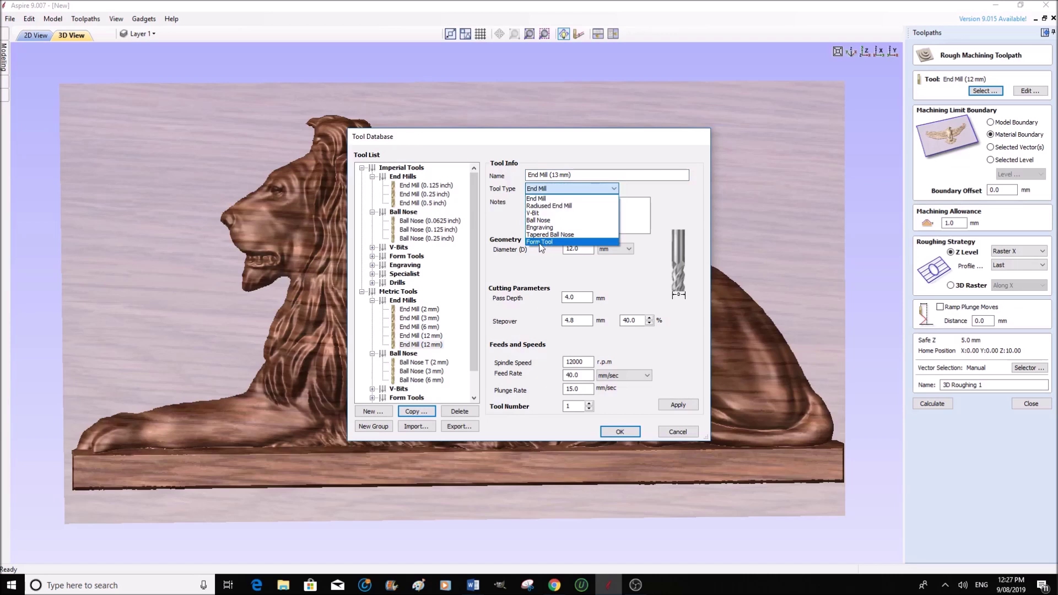
{"action": "left_click", "coordinate": [543, 199]}
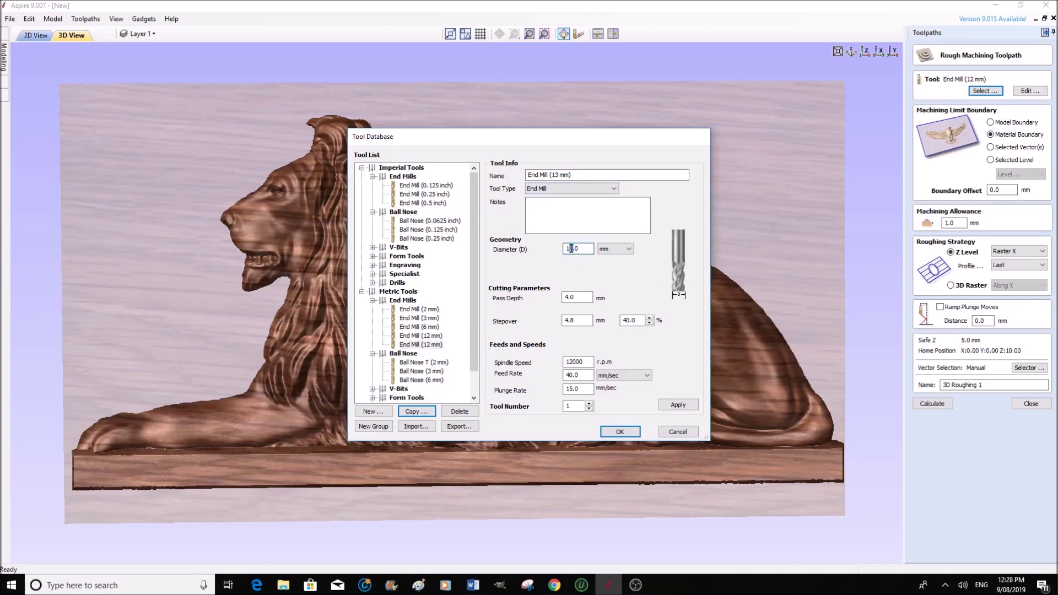
Set the new end mill's diameter to 13 mm, pass depth to 3 mm and stepover to 4.0 mm
{"action": "type", "text": "3"}
{"action": "left_click_drag", "start_coordinate": [568, 298], "coordinate": [566, 297]}
{"action": "type", "text": "3"}
{"action": "double_click", "coordinate": [575, 320]}
{"action": "type", "text": "4.0"}
Set the end mill's spindle speed to 15000 r.p.m, feed rate to 50 and plunge rate to 25 mm/sec, and use it for the roughing toolpath
{"action": "left_click_drag", "start_coordinate": [573, 361], "coordinate": [570, 361]}
{"action": "left_click_drag", "start_coordinate": [572, 375], "coordinate": [562, 375]}
{"action": "type", "text": "5"}
{"action": "left_click", "coordinate": [573, 389]}
{"action": "key", "text": "BackSpace"}
{"action": "type", "text": "2"}
{"action": "left_click", "coordinate": [679, 406]}
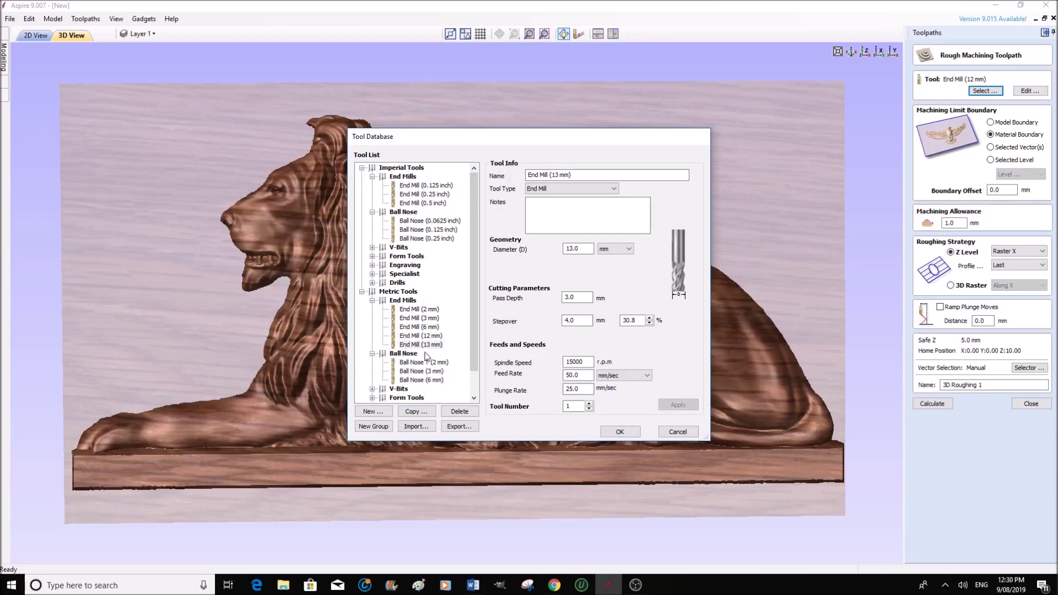
{"action": "left_click", "coordinate": [621, 432]}
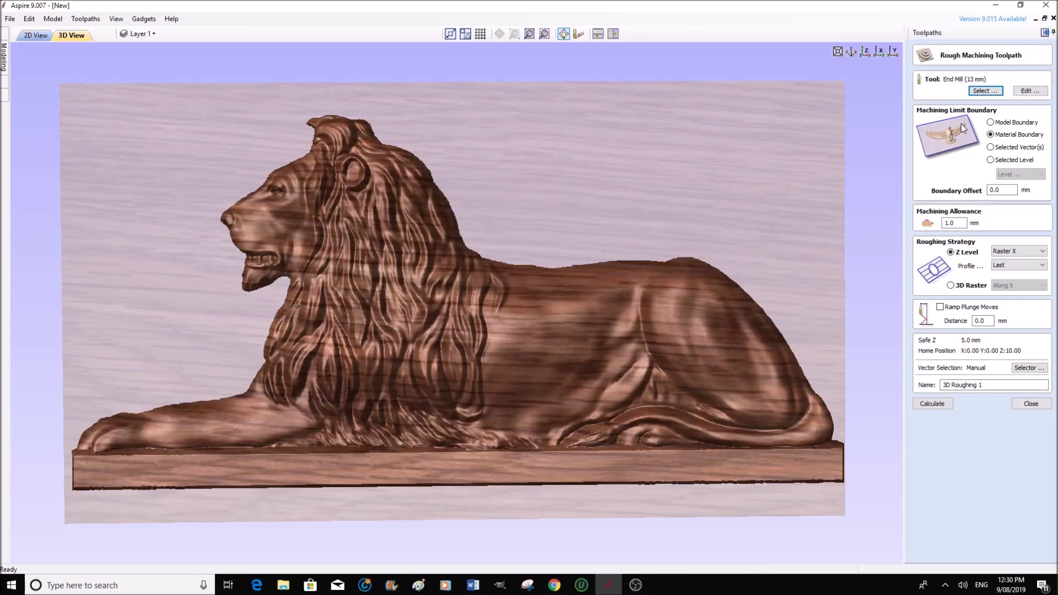
{"action": "left_click", "coordinate": [1032, 93]}
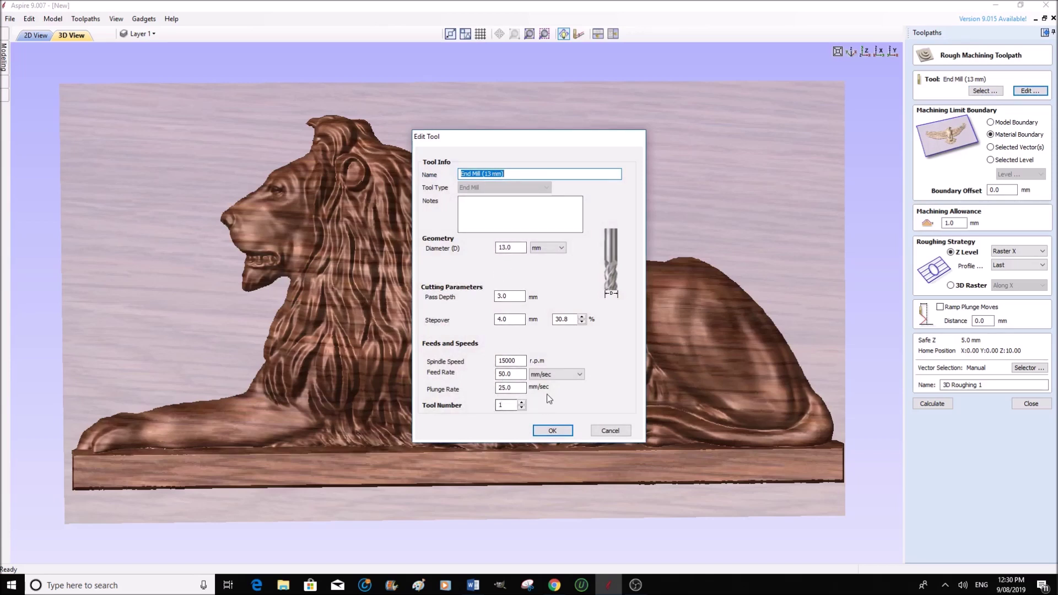
{"action": "left_click", "coordinate": [553, 430]}
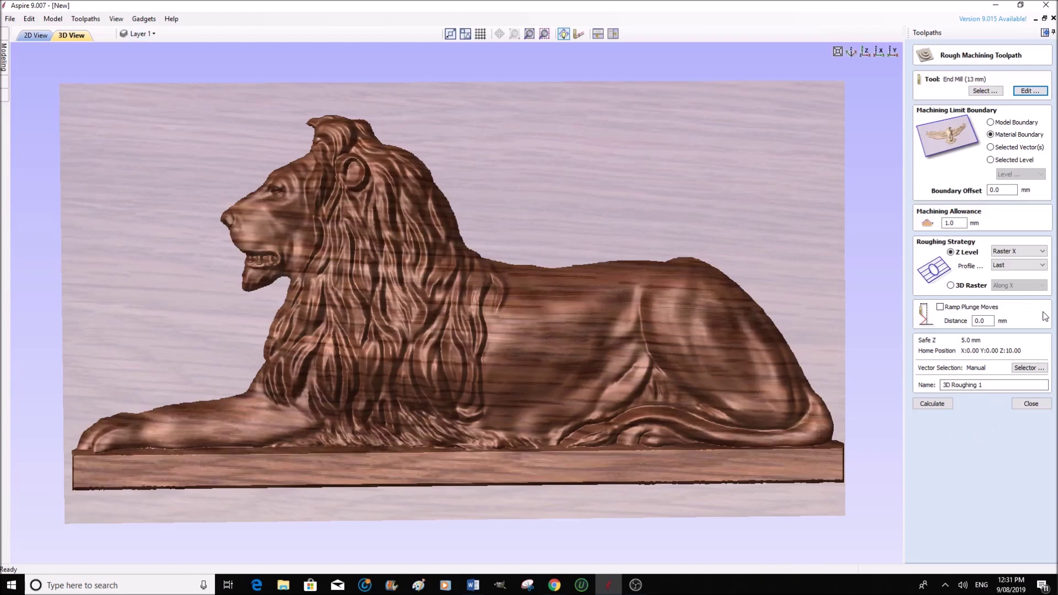
Draw a square-cornered rectangle about 368 x 208 mm around the job material in the 2D view
{"action": "left_click", "coordinate": [32, 36]}
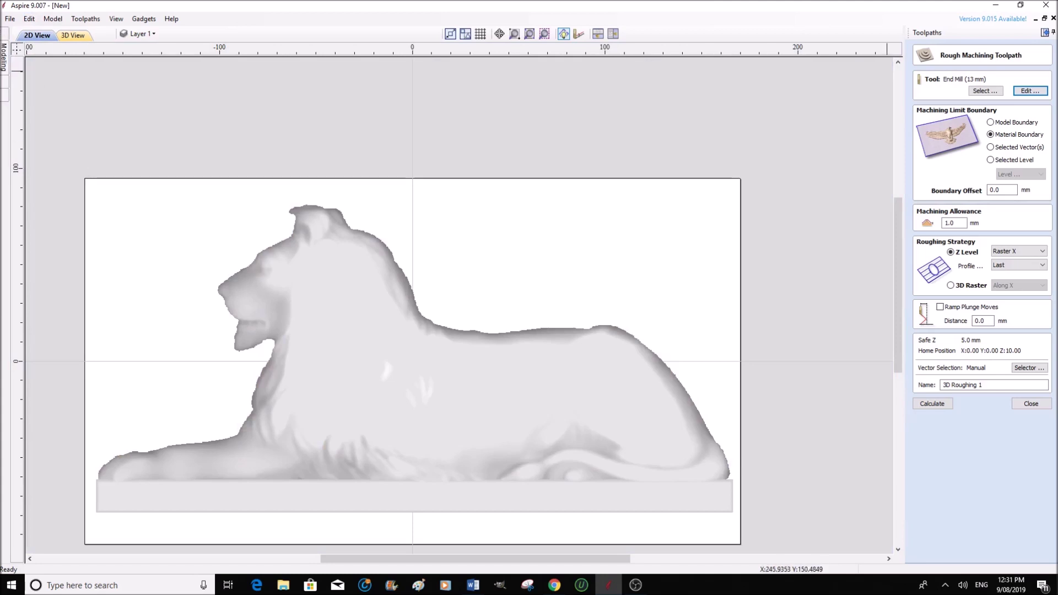
{"action": "left_click", "coordinate": [1052, 33]}
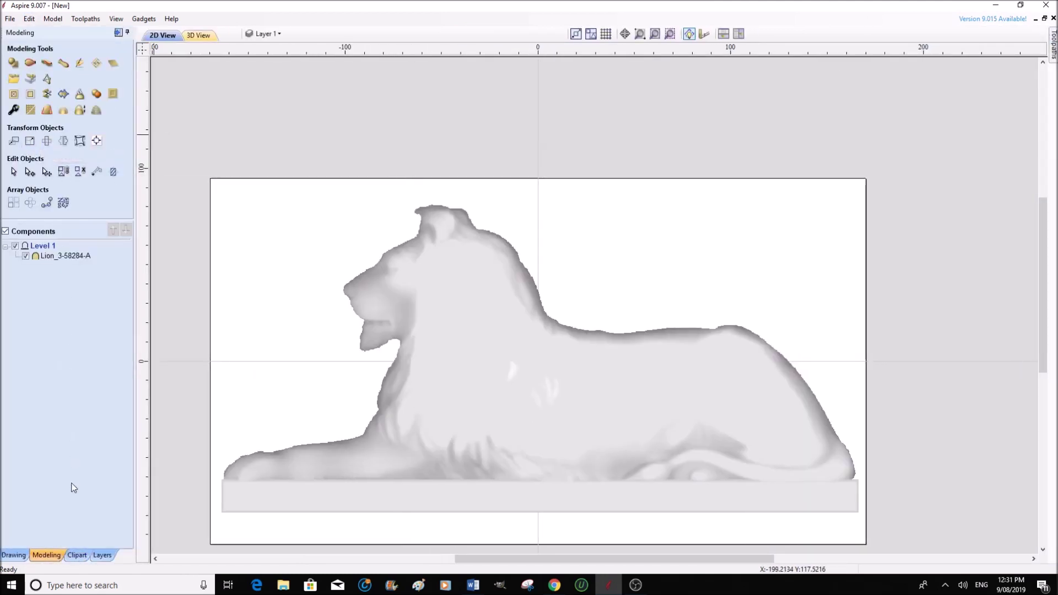
{"action": "left_click", "coordinate": [15, 555]}
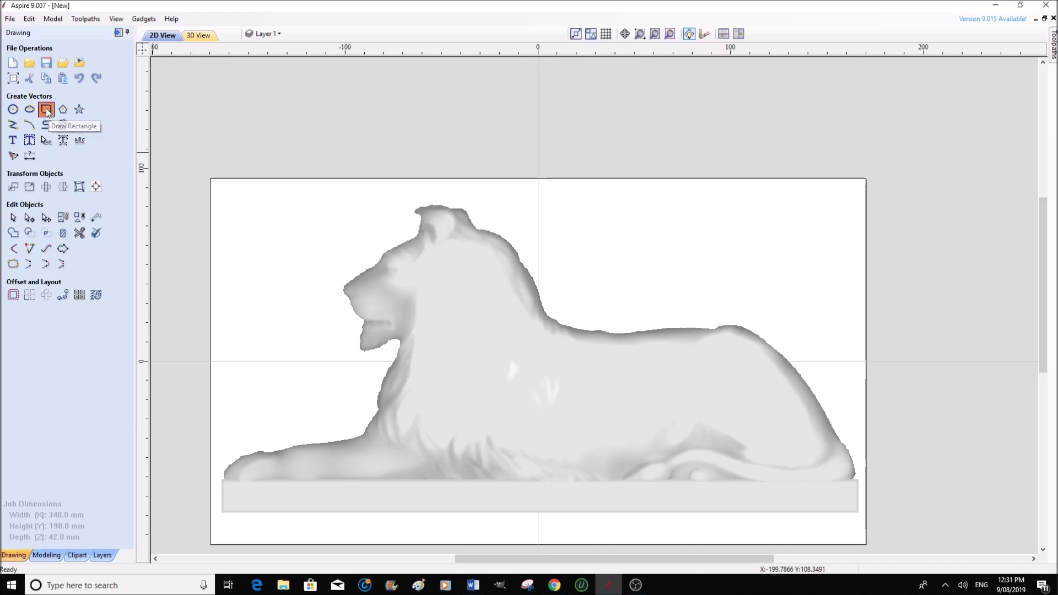
{"action": "left_click", "coordinate": [46, 111]}
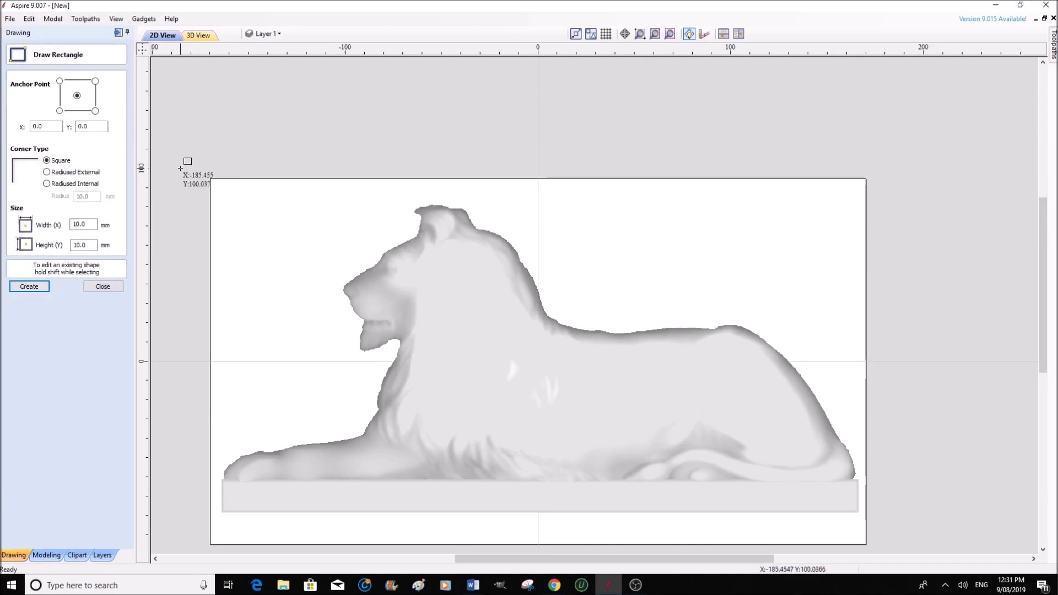
{"action": "left_click_drag", "start_coordinate": [178, 161], "coordinate": [888, 561]}
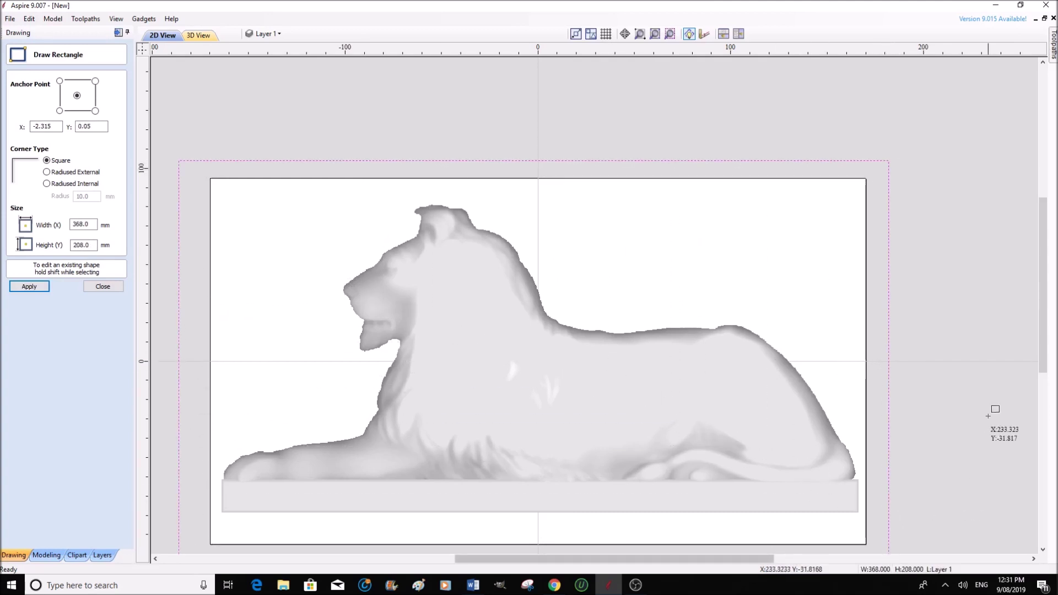
{"action": "left_click_drag", "start_coordinate": [1043, 343], "coordinate": [1048, 365]}
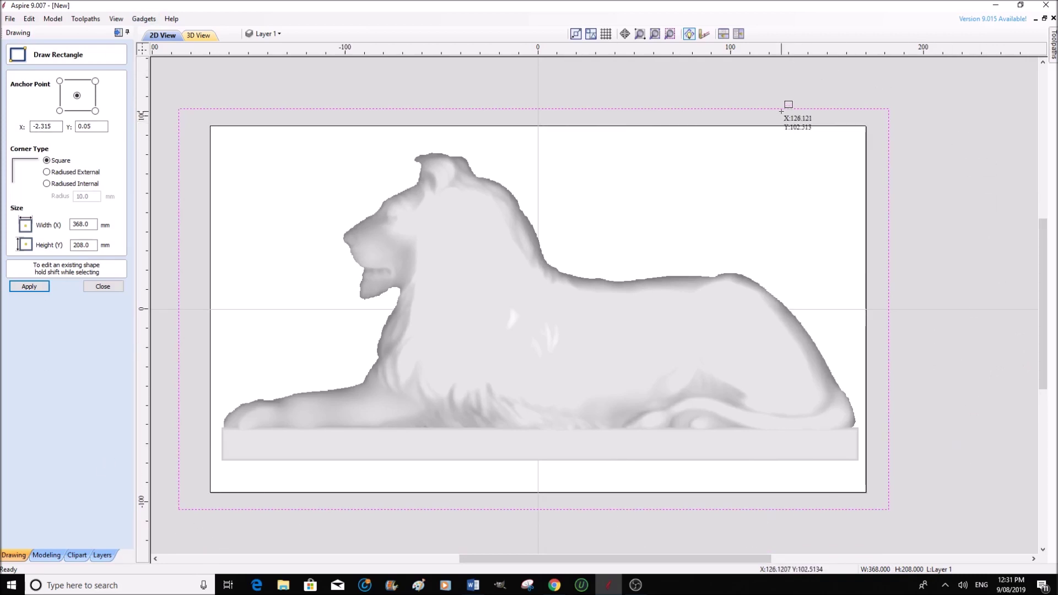
{"action": "left_click", "coordinate": [32, 287]}
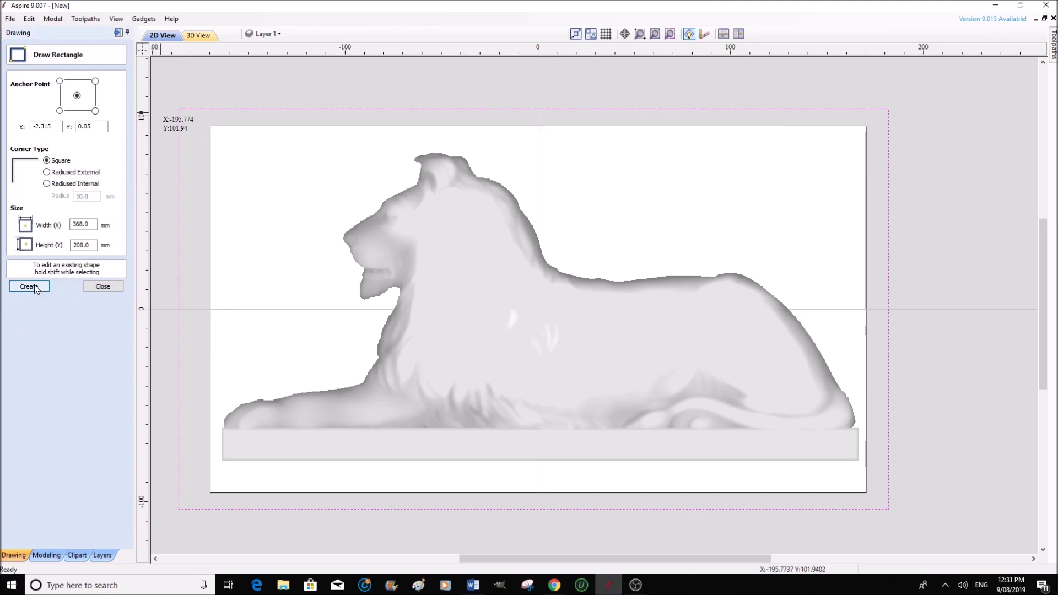
{"action": "left_click", "coordinate": [27, 287]}
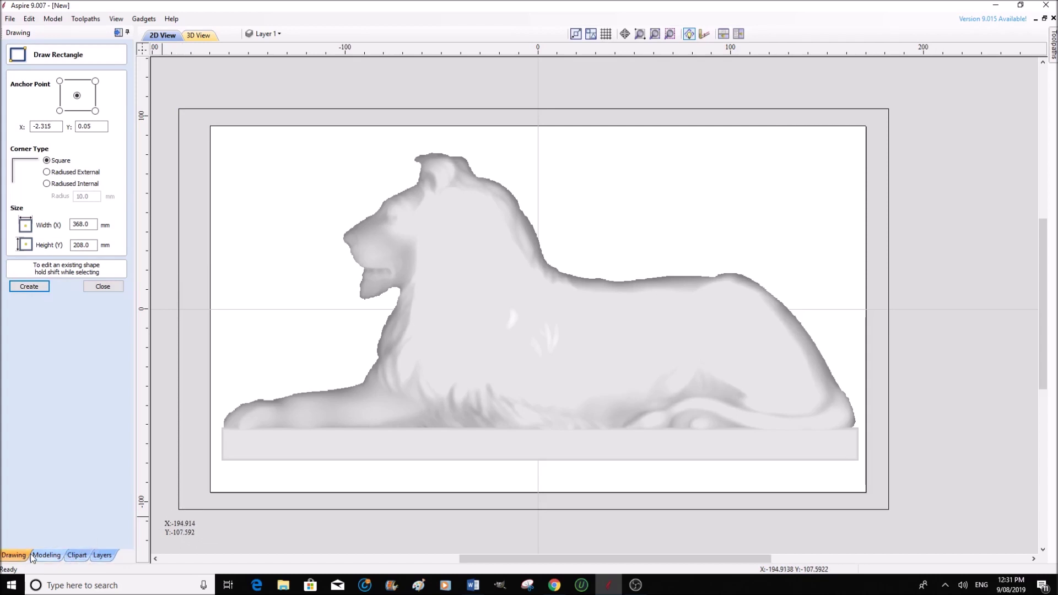
Select the rectangle drawn around the material and return to the rough machining toolpath settings
{"action": "left_click", "coordinate": [48, 555]}
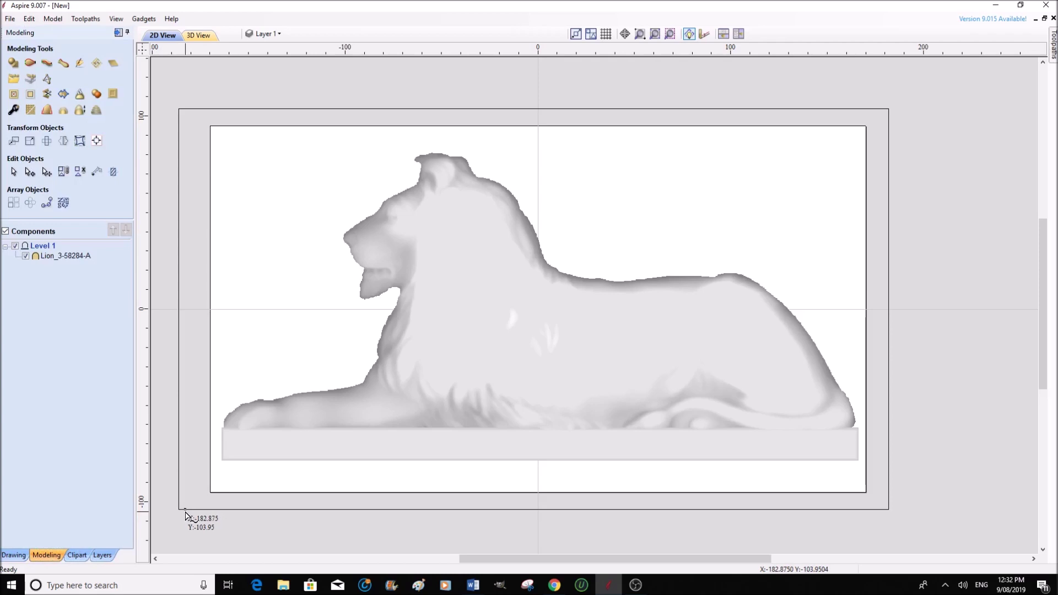
{"action": "left_click", "coordinate": [17, 172]}
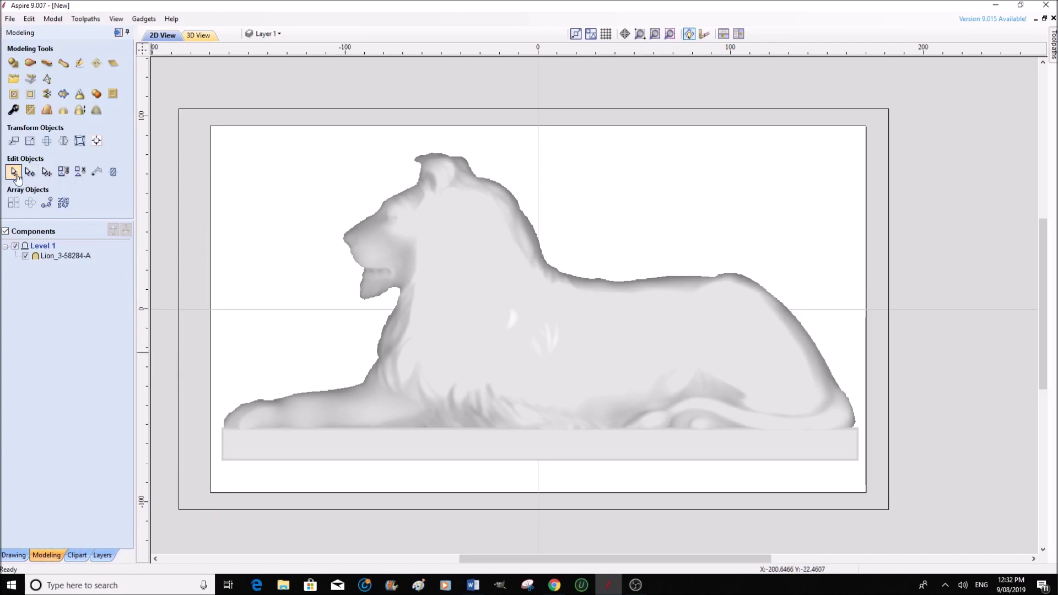
{"action": "left_click", "coordinate": [180, 508]}
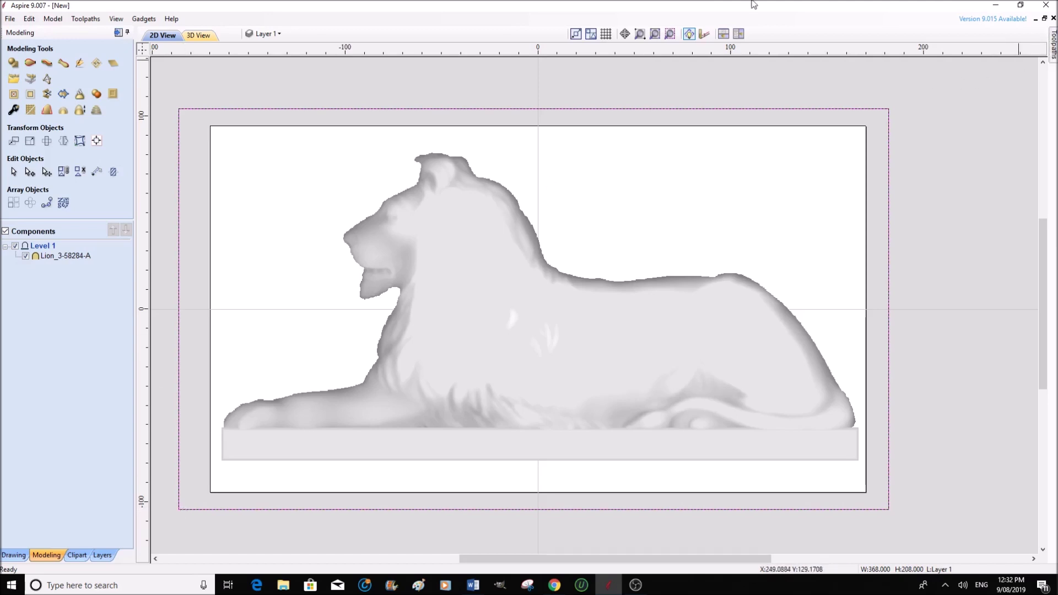
{"action": "left_click", "coordinate": [119, 32]}
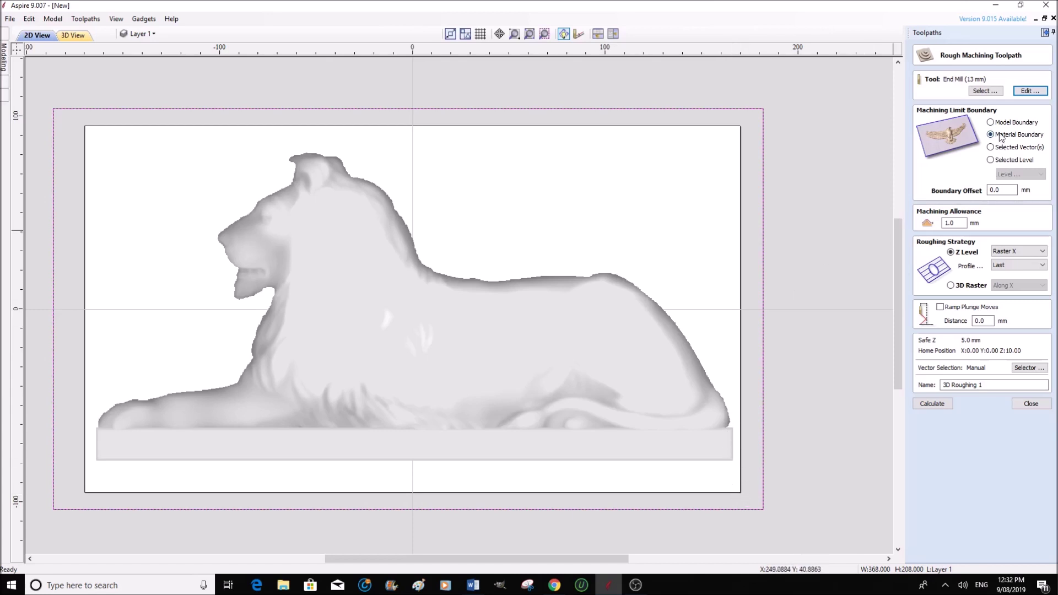
Calculate the roughing toolpath with the model boundary and 5 mm ramp plunge moves, and inspect its preview
{"action": "left_click", "coordinate": [991, 123]}
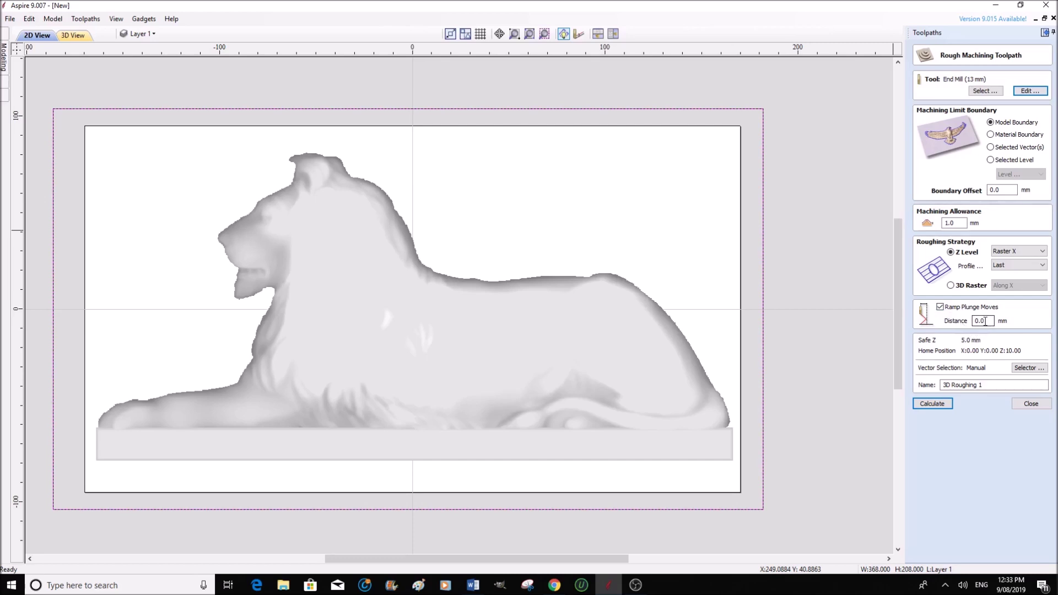
{"action": "left_click_drag", "start_coordinate": [984, 322], "coordinate": [974, 323]}
{"action": "type", "text": "5"}
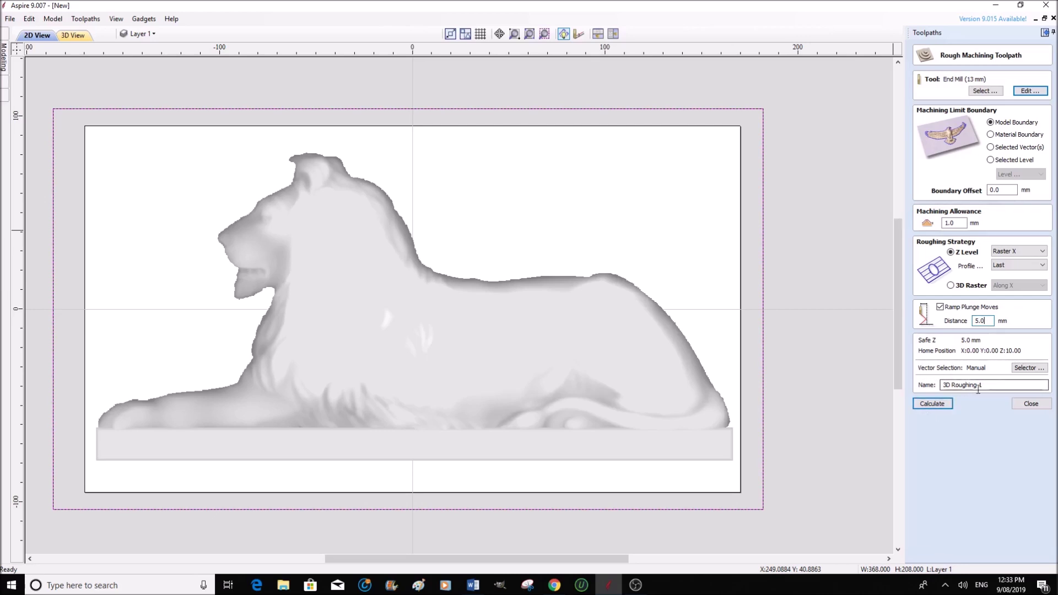
{"action": "left_click", "coordinate": [939, 405]}
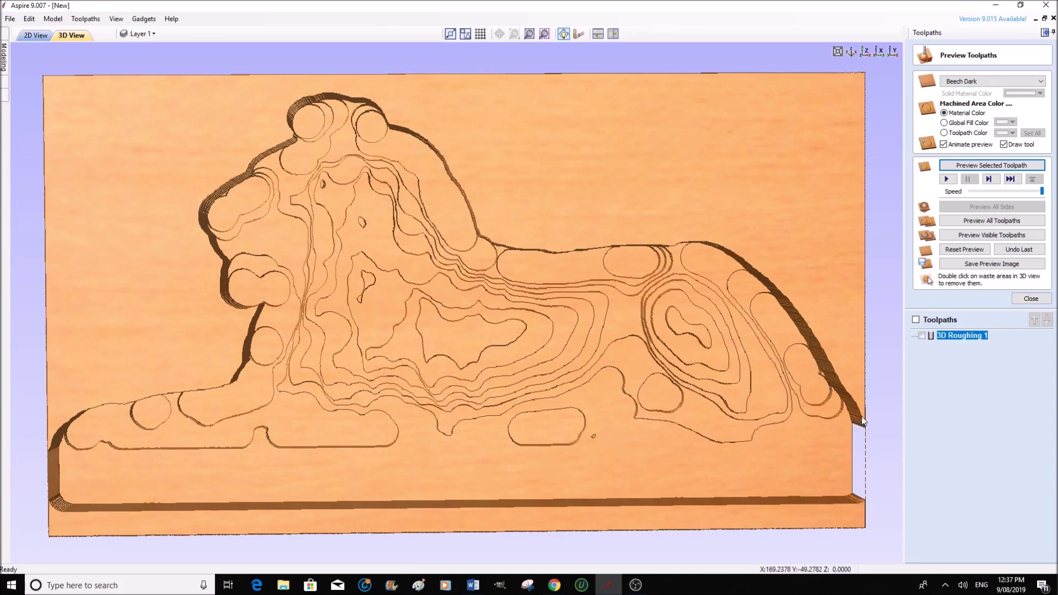
{"action": "left_click_drag", "start_coordinate": [227, 226], "coordinate": [605, 363]}
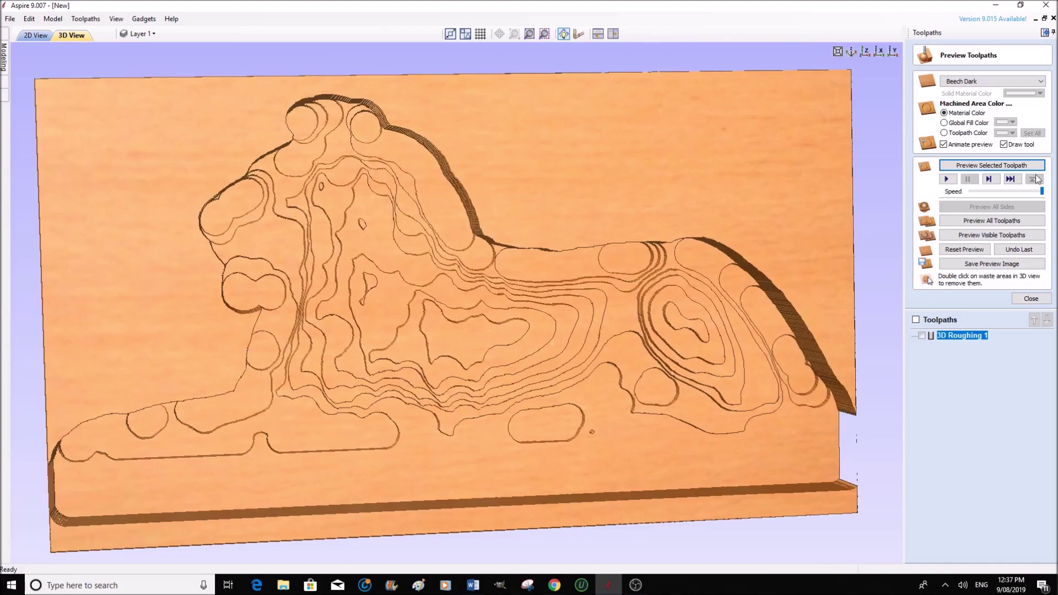
{"action": "left_click", "coordinate": [1031, 298]}
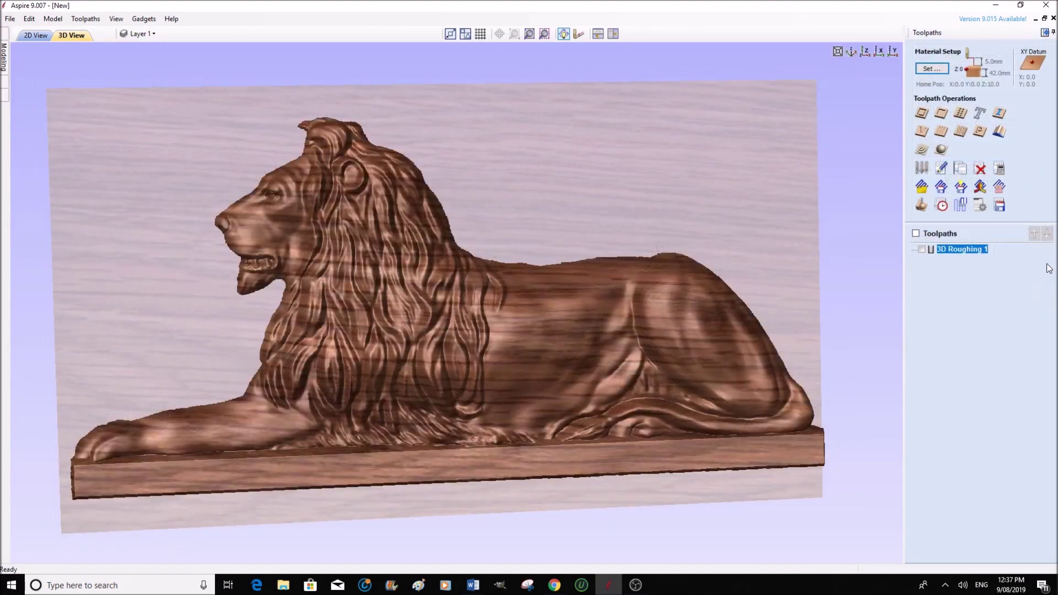
Calculate another rough machining toolpath limited to the selected vector with the 13 mm end mill, and preview the cut
{"action": "left_click", "coordinate": [922, 149]}
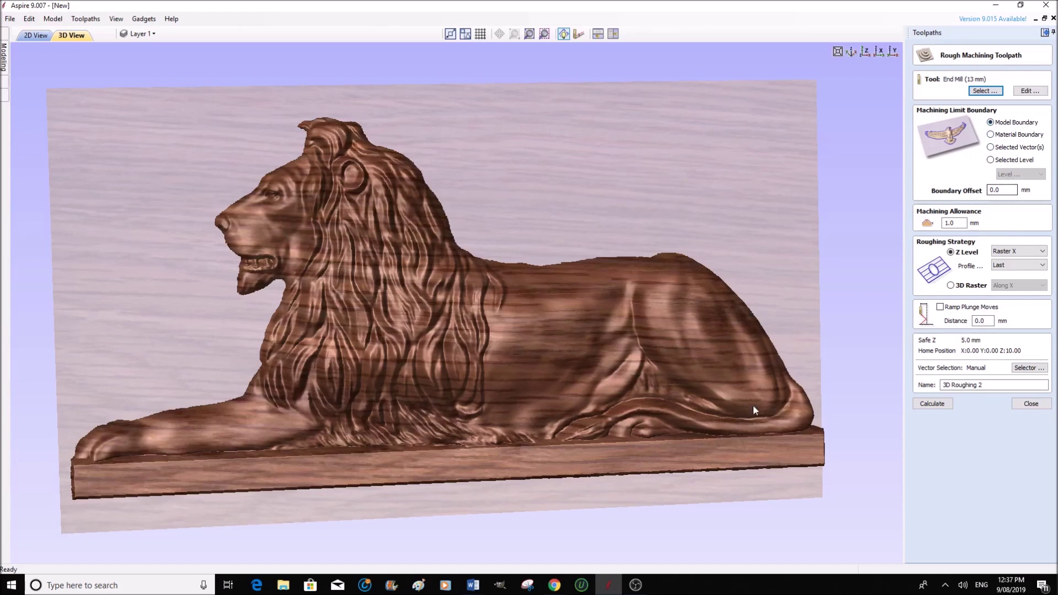
{"action": "left_click", "coordinate": [32, 35]}
{"action": "left_click", "coordinate": [74, 111]}
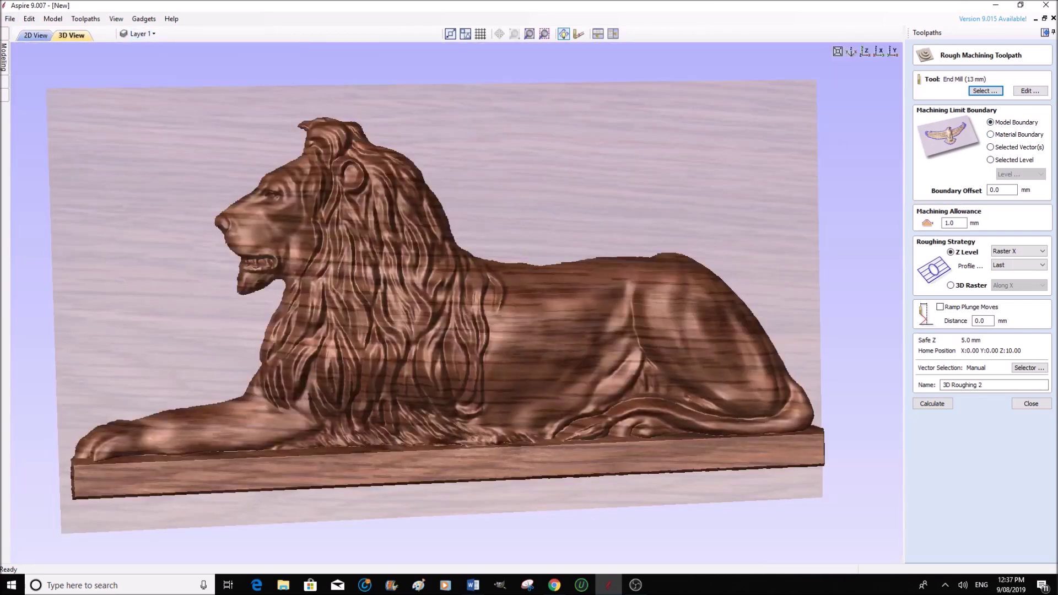
{"action": "left_click", "coordinate": [991, 147]}
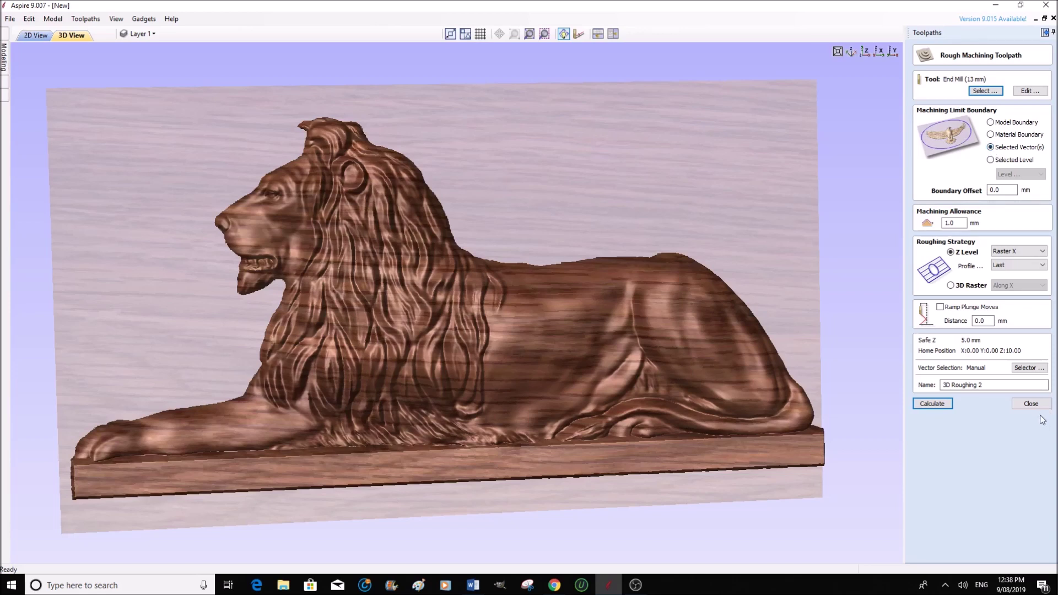
{"action": "left_click", "coordinate": [938, 405]}
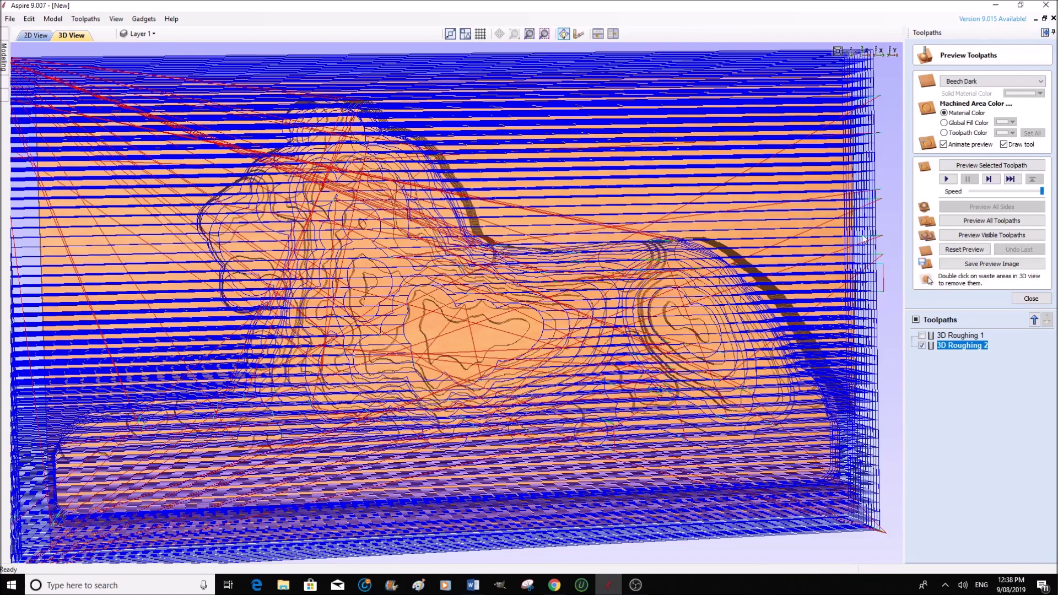
{"action": "left_click", "coordinate": [948, 180]}
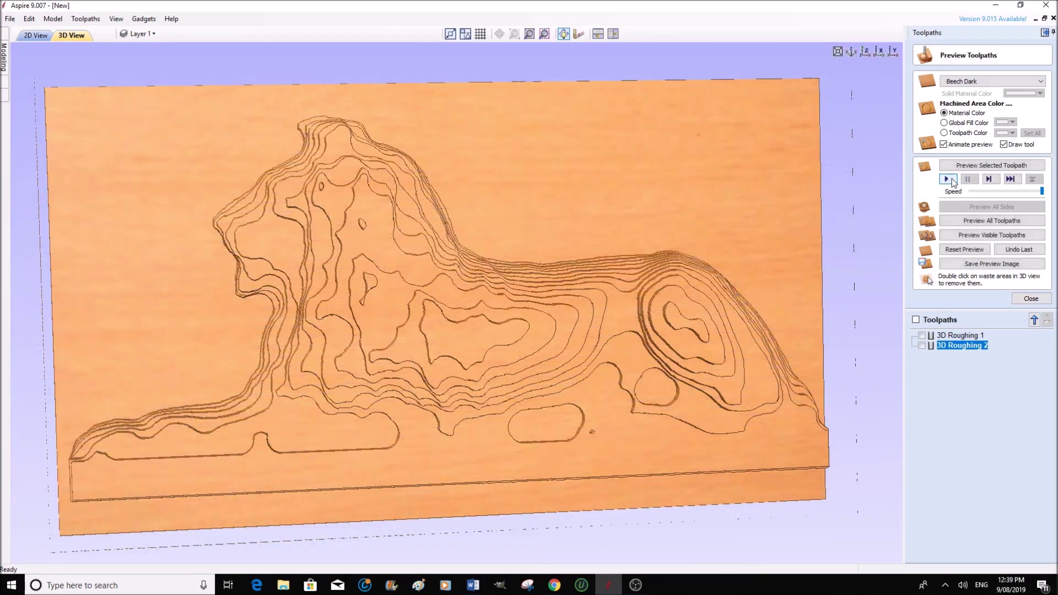
Delete the 3D Roughing 1 toolpath
{"action": "left_click", "coordinate": [959, 337]}
{"action": "right_click", "coordinate": [959, 338]}
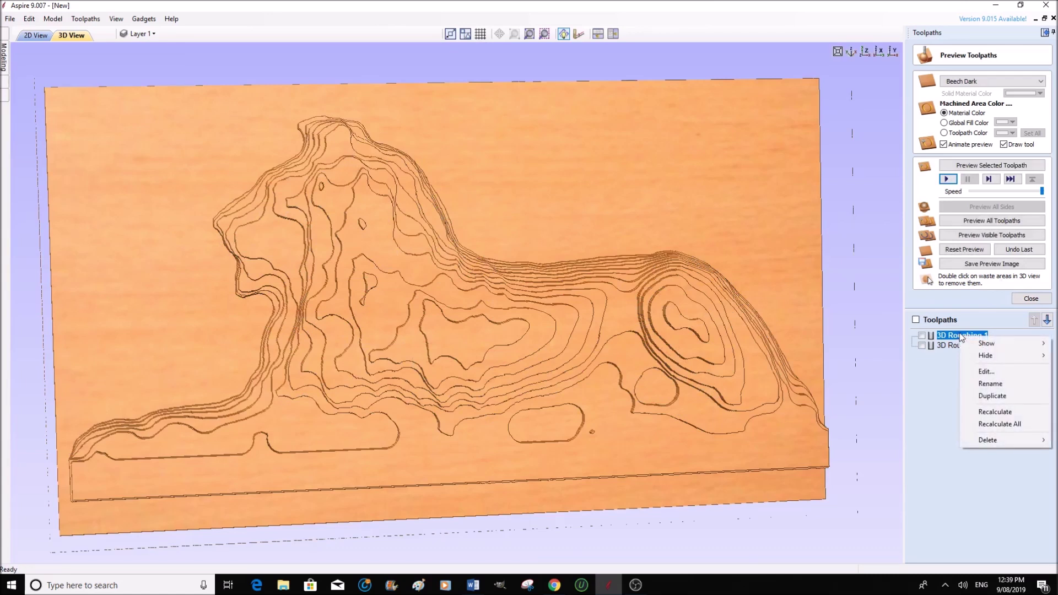
{"action": "mouse_move", "coordinate": [988, 442]}
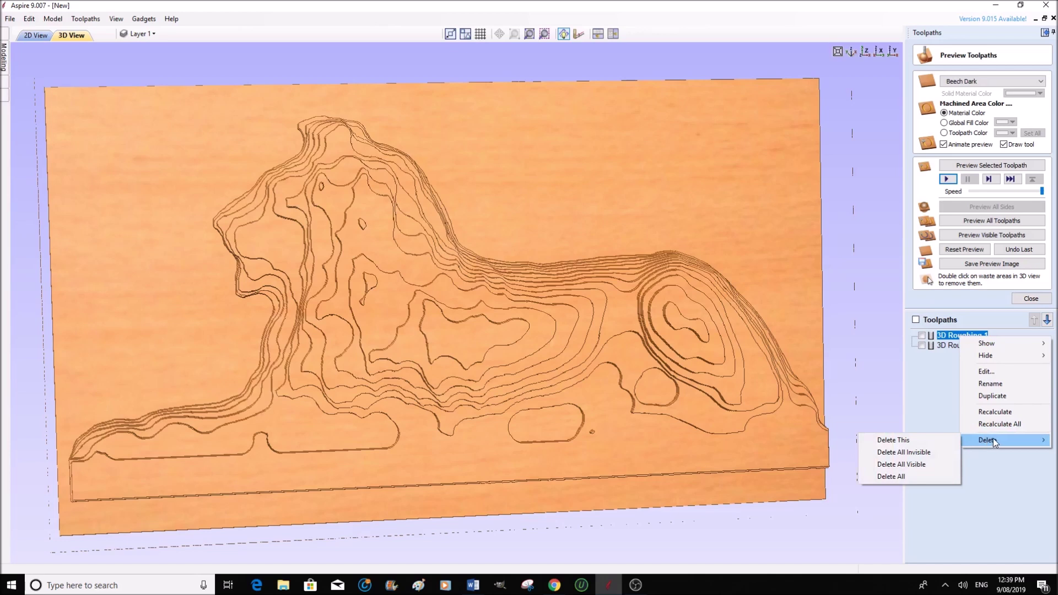
{"action": "left_click", "coordinate": [909, 441]}
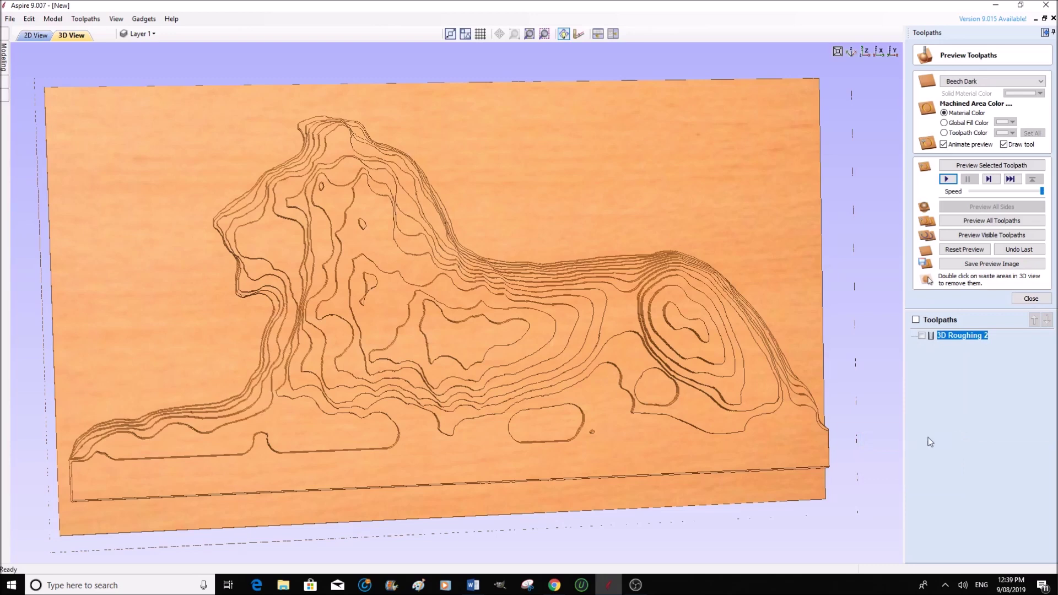
Recalculate the 3D Roughing 2 toolpath, set the preview material to Oak Dark, and inspect the roughed lion with the toolpath lines hidden
{"action": "double_click", "coordinate": [954, 337]}
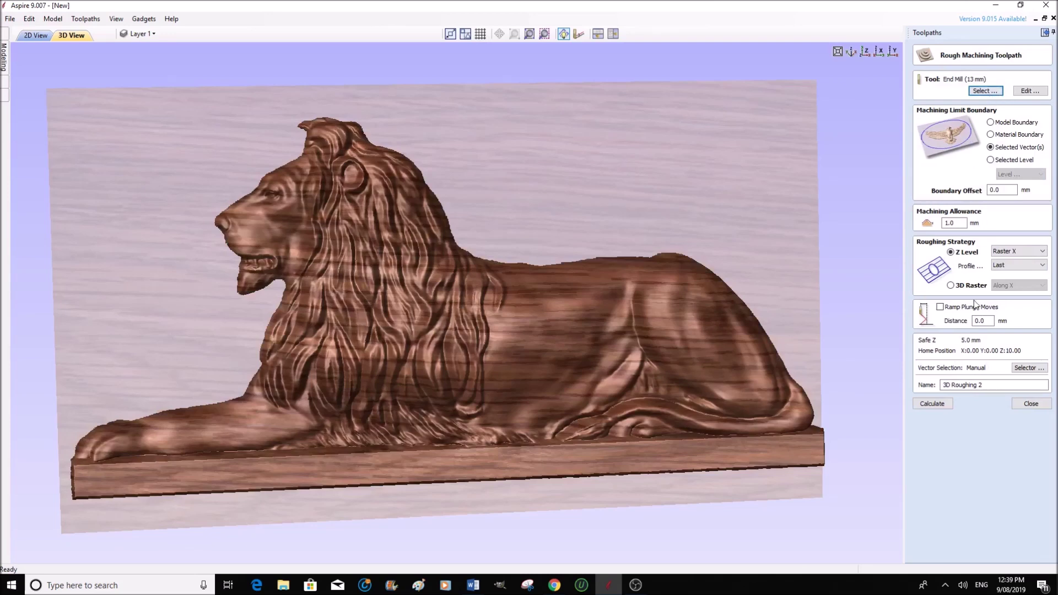
{"action": "left_click", "coordinate": [940, 404]}
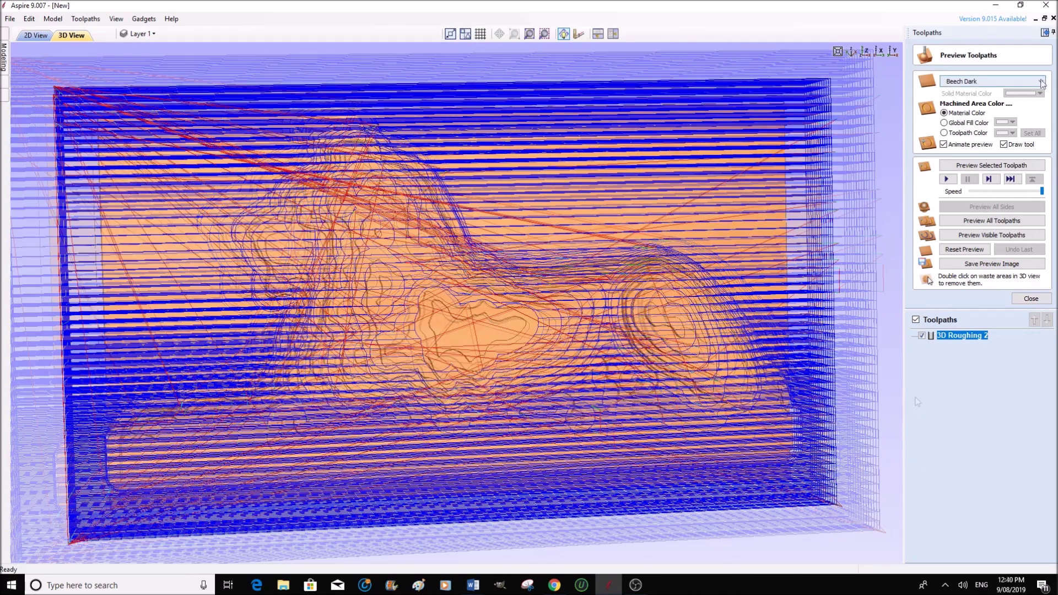
{"action": "left_click", "coordinate": [1041, 81]}
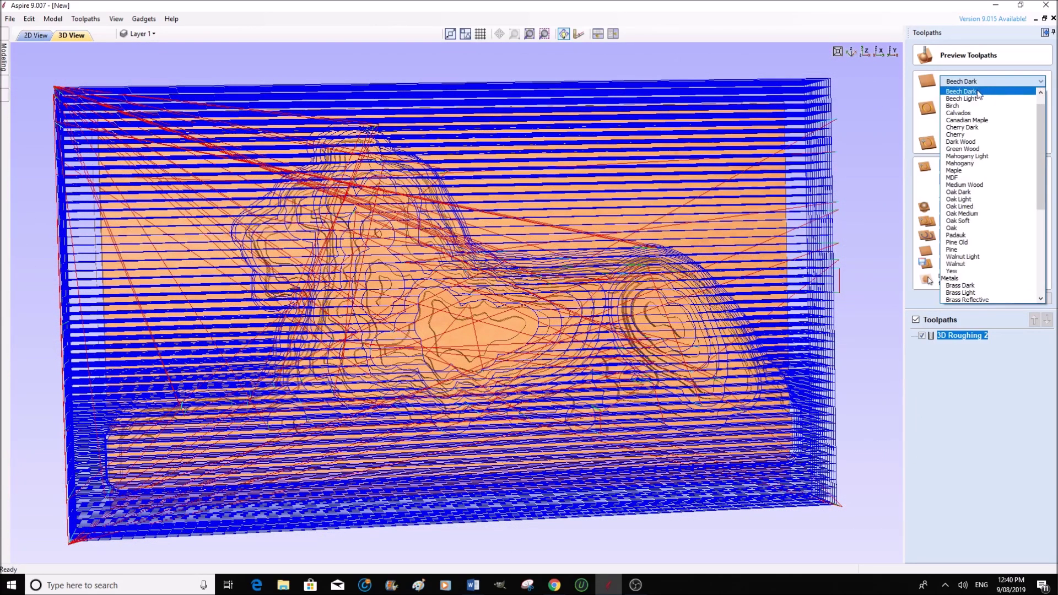
{"action": "left_click", "coordinate": [970, 192]}
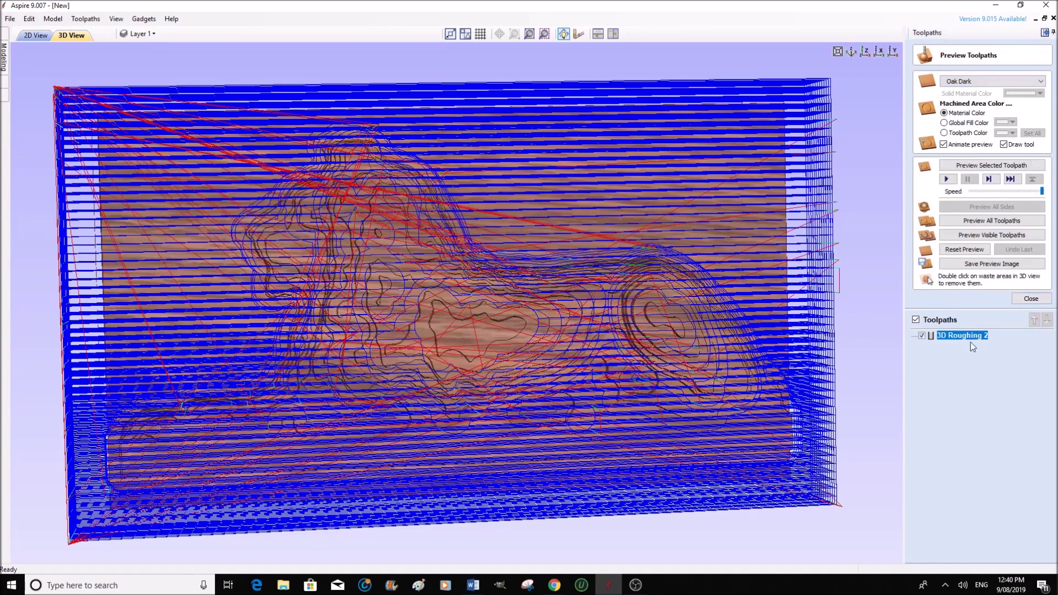
{"action": "left_click", "coordinate": [922, 335]}
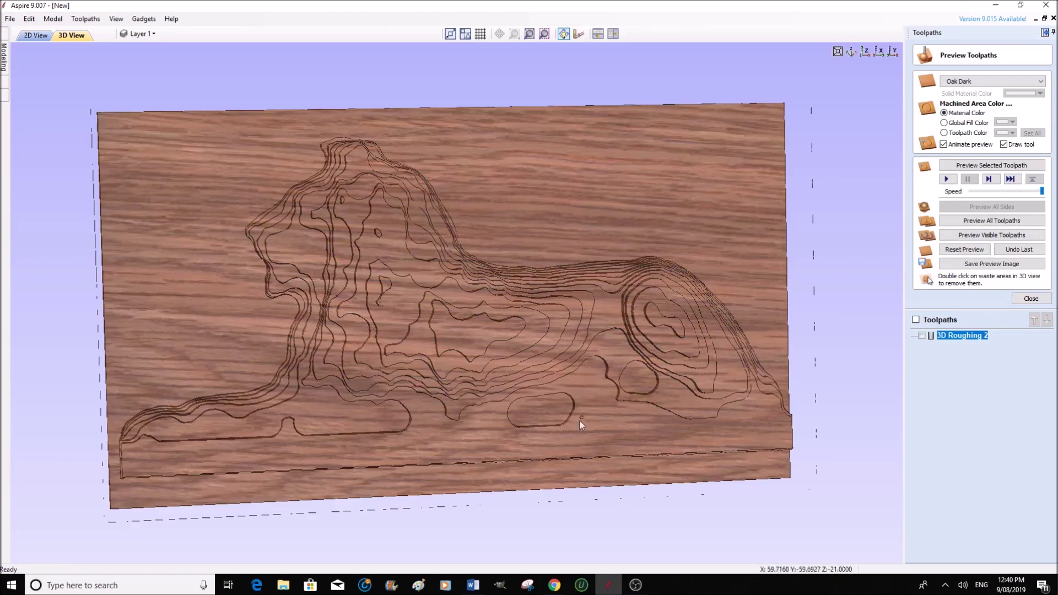
{"action": "left_click_drag", "start_coordinate": [369, 232], "coordinate": [408, 292]}
{"action": "left_click_drag", "start_coordinate": [770, 247], "coordinate": [787, 209]}
{"action": "left_click_drag", "start_coordinate": [787, 209], "coordinate": [782, 203]}
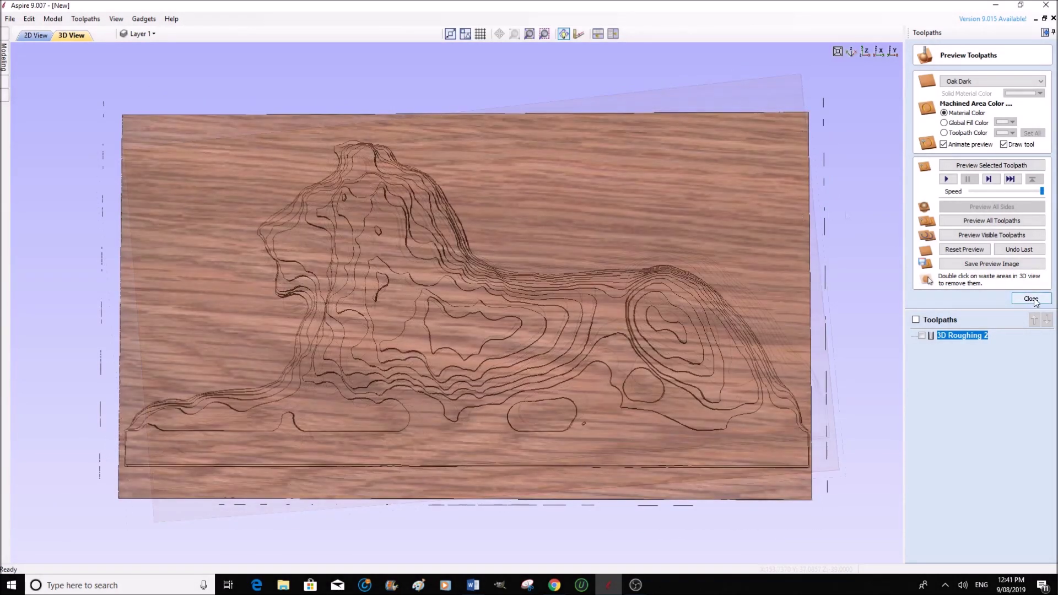
{"action": "left_click", "coordinate": [1031, 299]}
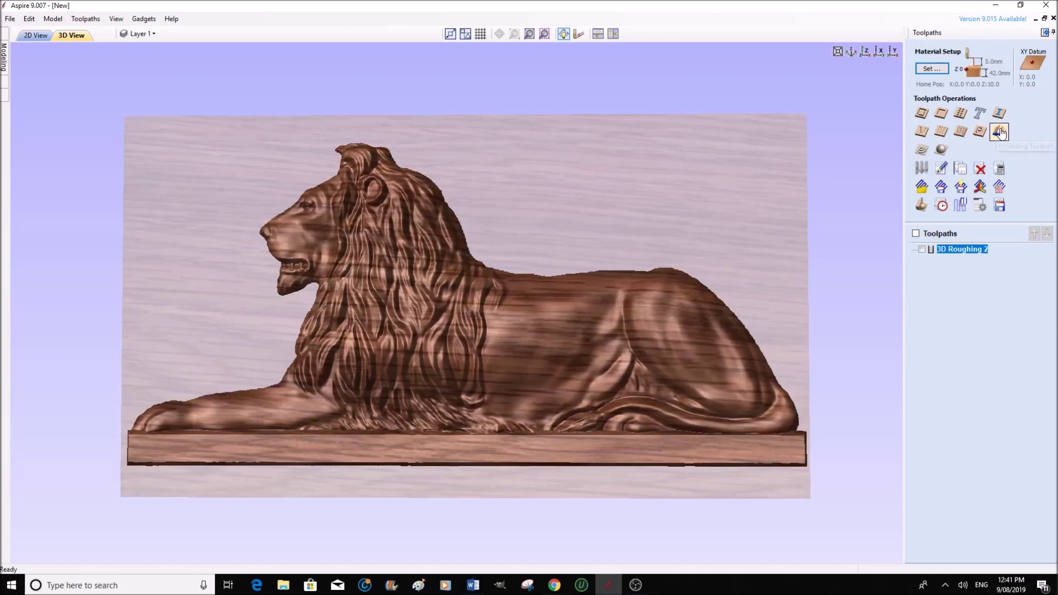
Start a finish machining toolpath, duplicate the metric Ball Nose T (2 mm) tool, and change the copy's type to Tapered Ball Nose
{"action": "left_click", "coordinate": [941, 150]}
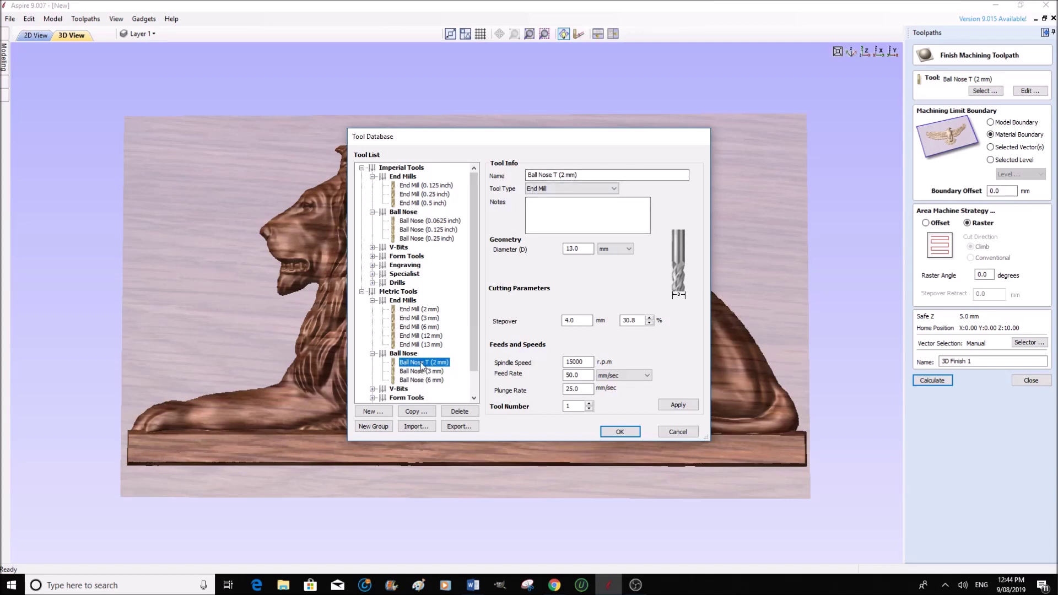
{"action": "left_click", "coordinate": [416, 412]}
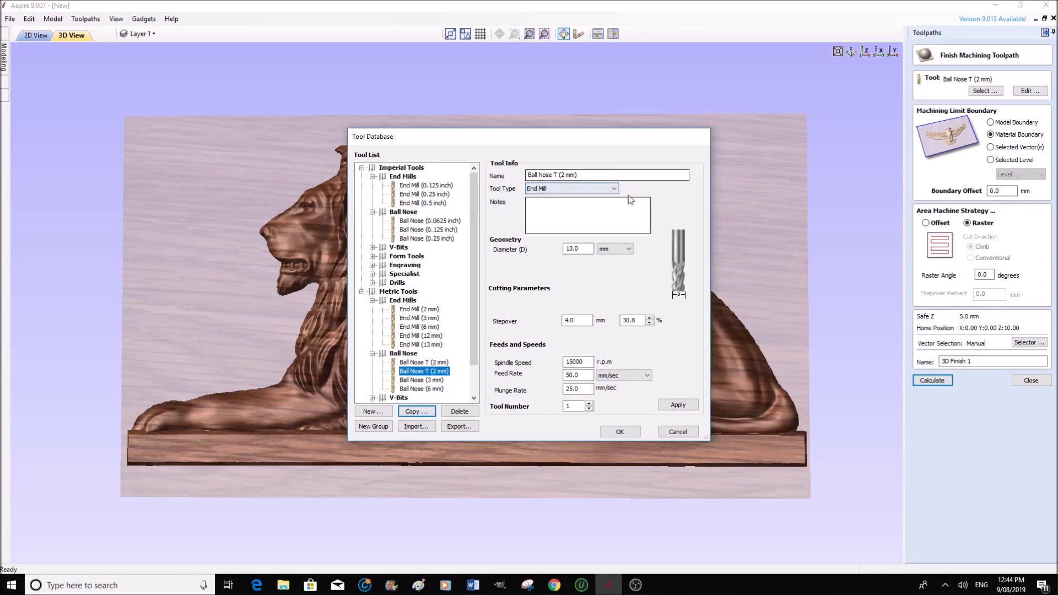
{"action": "left_click", "coordinate": [613, 188]}
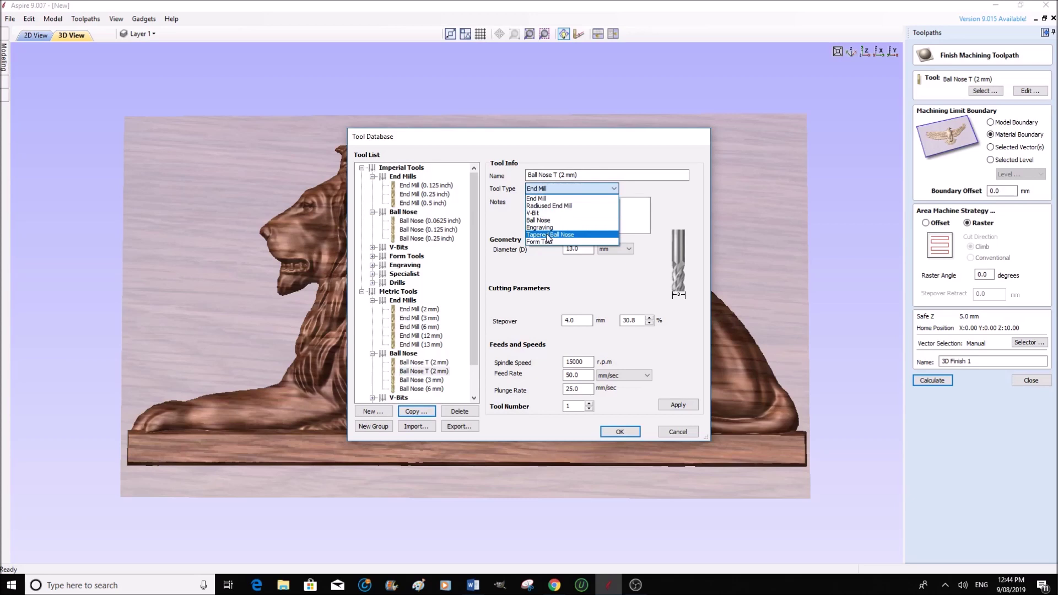
{"action": "left_click", "coordinate": [548, 235]}
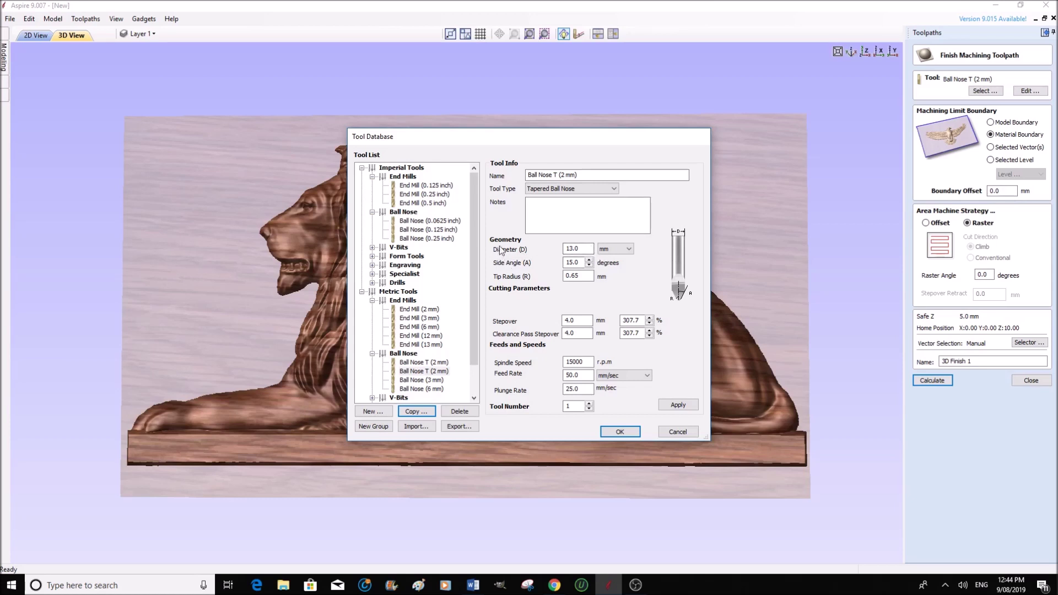
Set the tapered ball nose geometry to 6 mm diameter, 1 mm tip radius and 2 degrees side angle
{"action": "left_click", "coordinate": [578, 249]}
{"action": "left_click_drag", "start_coordinate": [579, 249], "coordinate": [564, 251]}
{"action": "type", "text": "6"}
{"action": "double_click", "coordinate": [574, 278]}
{"action": "type", "text": "1"}
{"action": "left_click", "coordinate": [582, 262]}
{"action": "left_click_drag", "start_coordinate": [581, 262], "coordinate": [564, 262]}
{"action": "type", "text": "2.0"}
Set the tapered ball nose spindle speed to 20000 r.p.m and both the stepover and clearance pass stepover to 0.125 mm
{"action": "left_click_drag", "start_coordinate": [574, 362], "coordinate": [566, 362]}
{"action": "type", "text": "20"}
{"action": "double_click", "coordinate": [579, 320]}
{"action": "type", "text": "0"}
{"action": "type", "text": ".1"}
{"action": "left_click_drag", "start_coordinate": [590, 334], "coordinate": [565, 336]}
{"action": "type", "text": "0.125"}
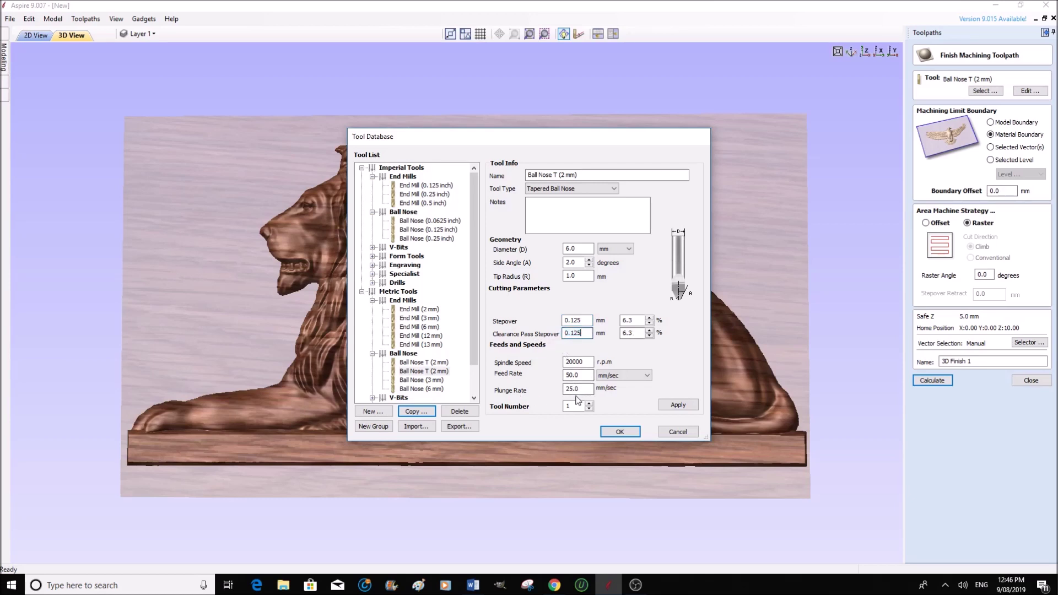
Assign tool number 2 to the tapered ball nose, apply it, choose it for the finish toolpath and review its settings
{"action": "left_click", "coordinate": [570, 406]}
{"action": "double_click", "coordinate": [571, 406]}
{"action": "type", "text": "2"}
{"action": "left_click", "coordinate": [675, 405]}
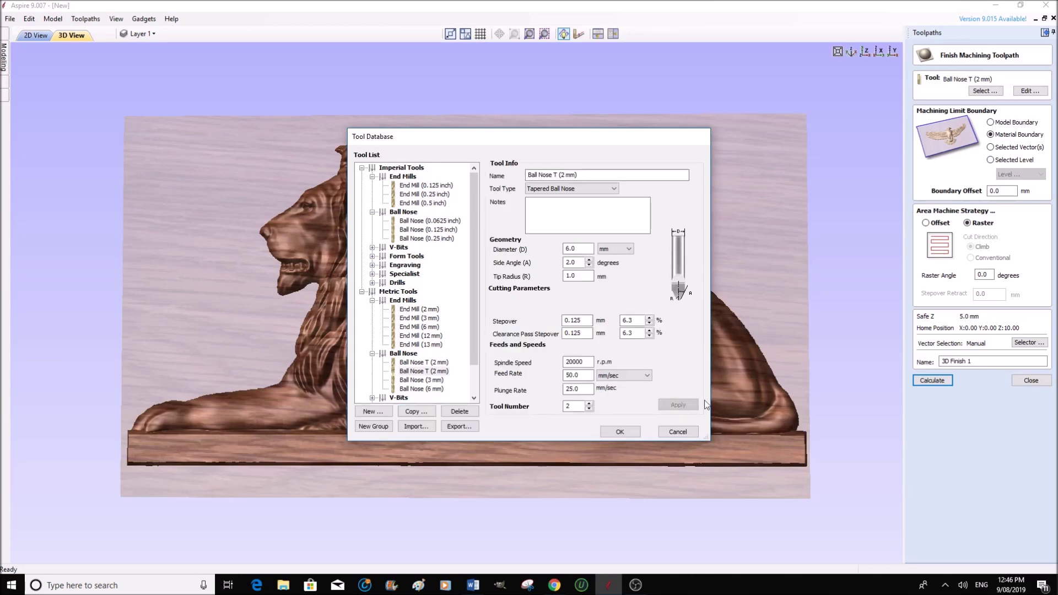
{"action": "left_click", "coordinate": [620, 432]}
{"action": "left_click", "coordinate": [1030, 91]}
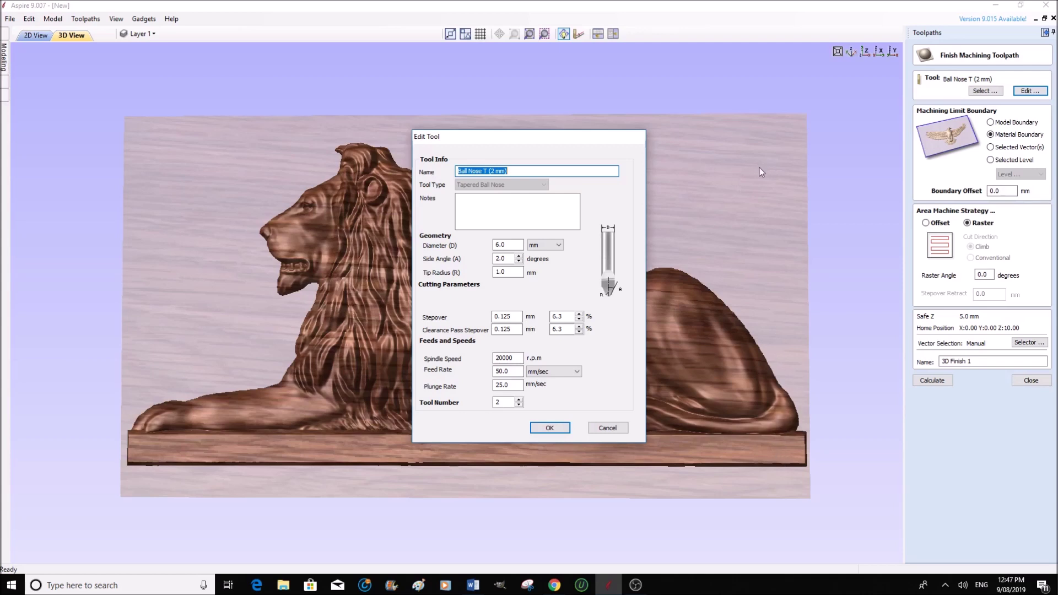
{"action": "left_click", "coordinate": [562, 430]}
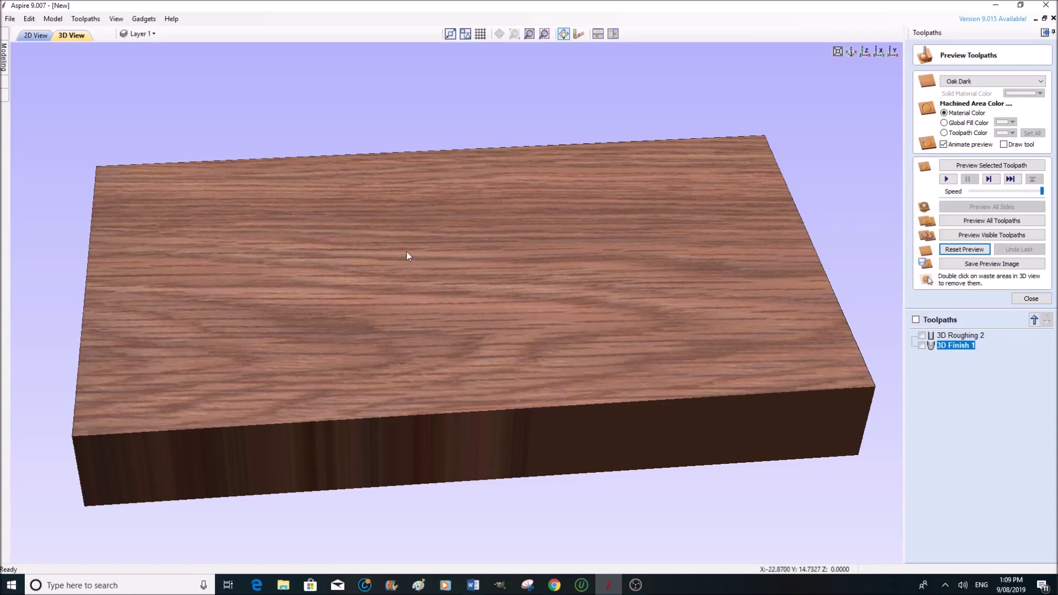
Preview the 3D Finish 1 toolpath on the block and inspect the carved lion from several angles
{"action": "left_click", "coordinate": [947, 180]}
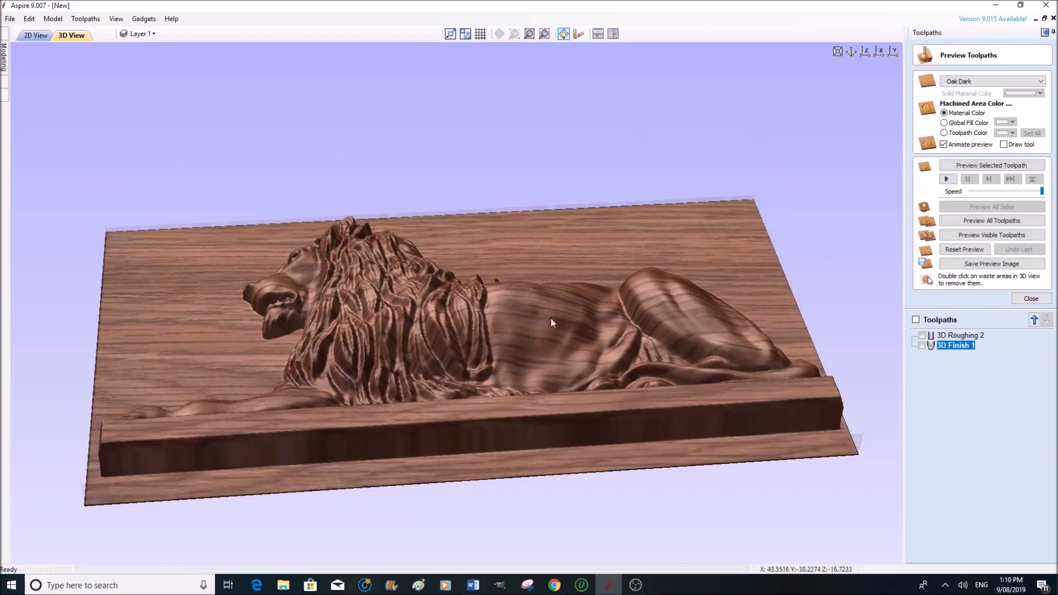
{"action": "left_click_drag", "start_coordinate": [543, 283], "coordinate": [270, 378]}
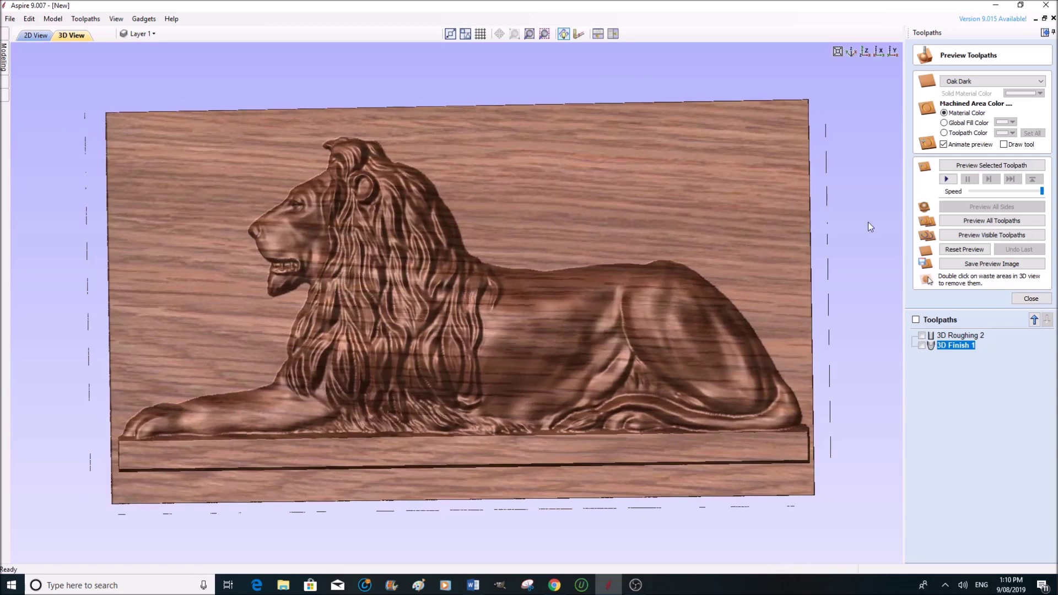
{"action": "left_click", "coordinate": [1036, 300]}
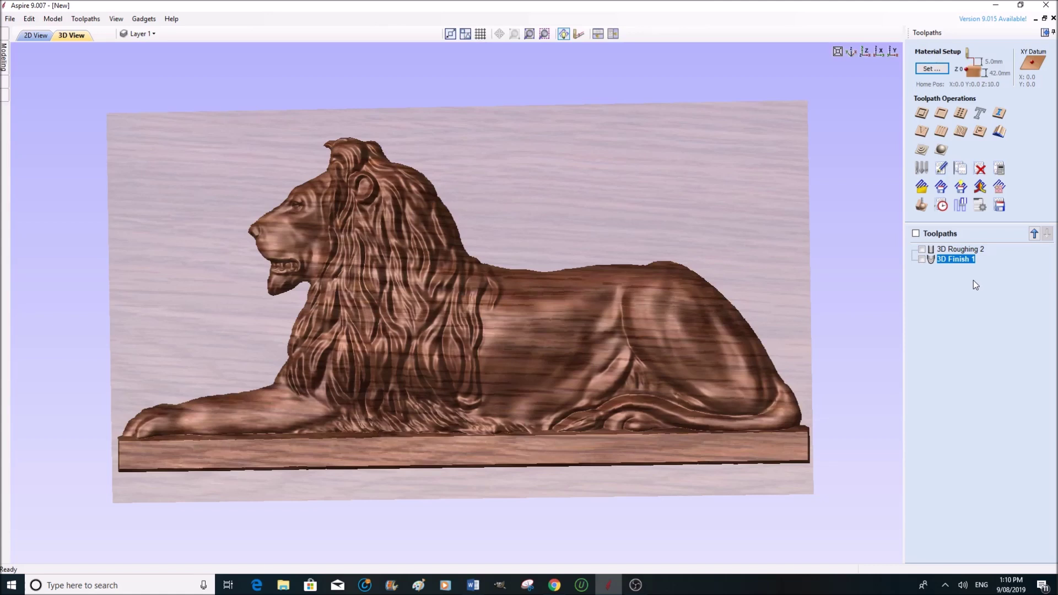
Prepare to save the 3D Roughing 2 toolpath with the G Code (mm) (*.tap) post processor
{"action": "left_click", "coordinate": [999, 205]}
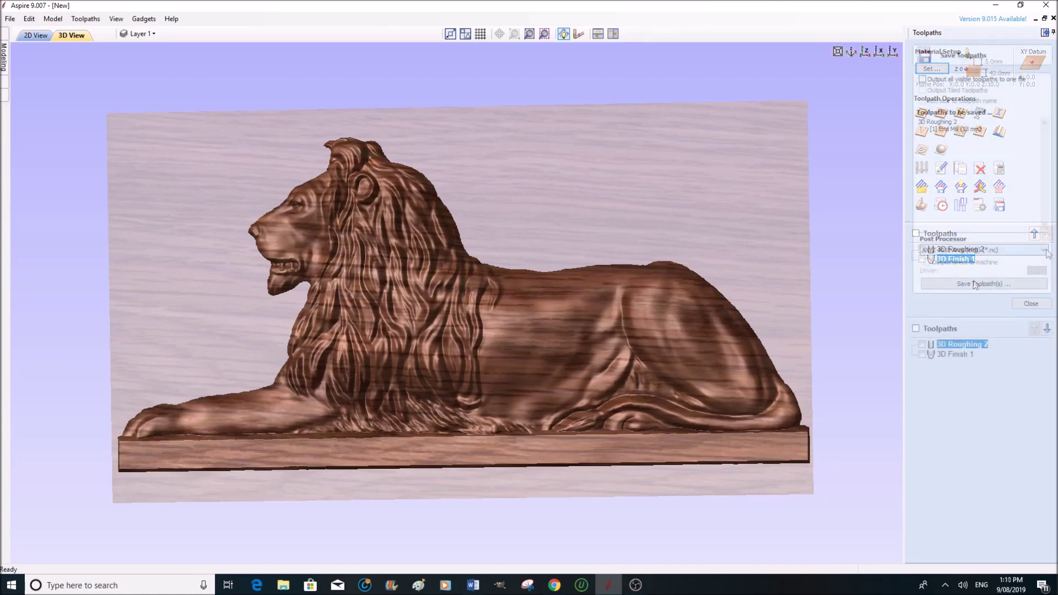
{"action": "left_click", "coordinate": [1045, 251]}
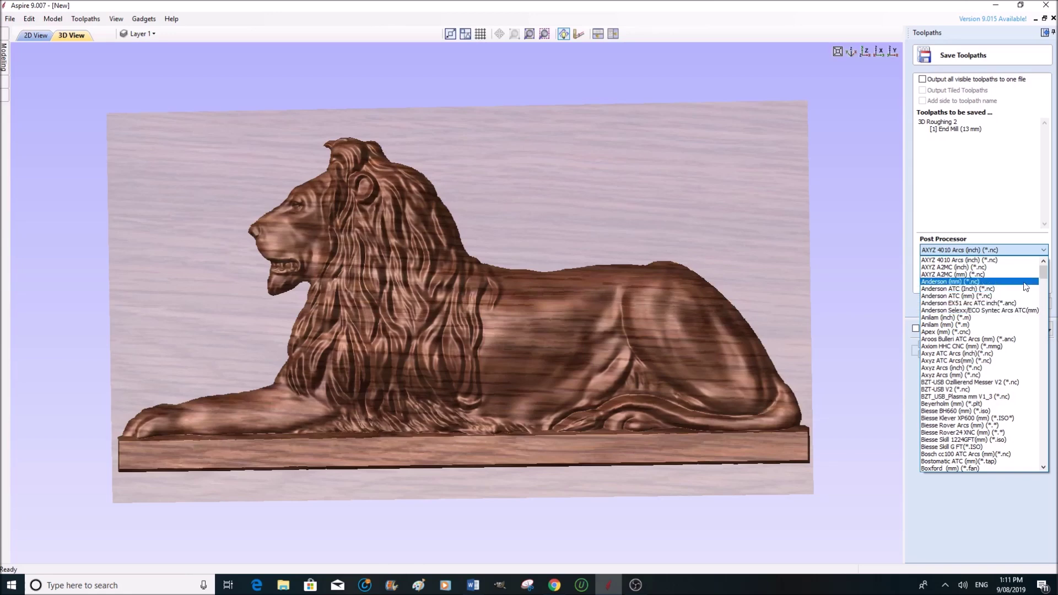
{"action": "left_click_drag", "start_coordinate": [1046, 276], "coordinate": [1046, 334]}
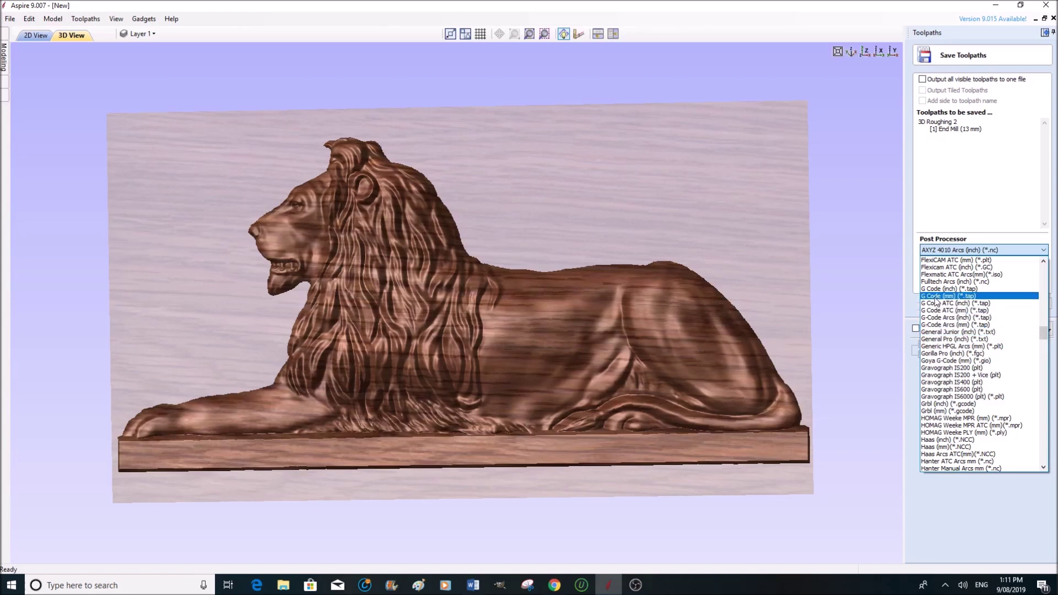
{"action": "left_click", "coordinate": [956, 297]}
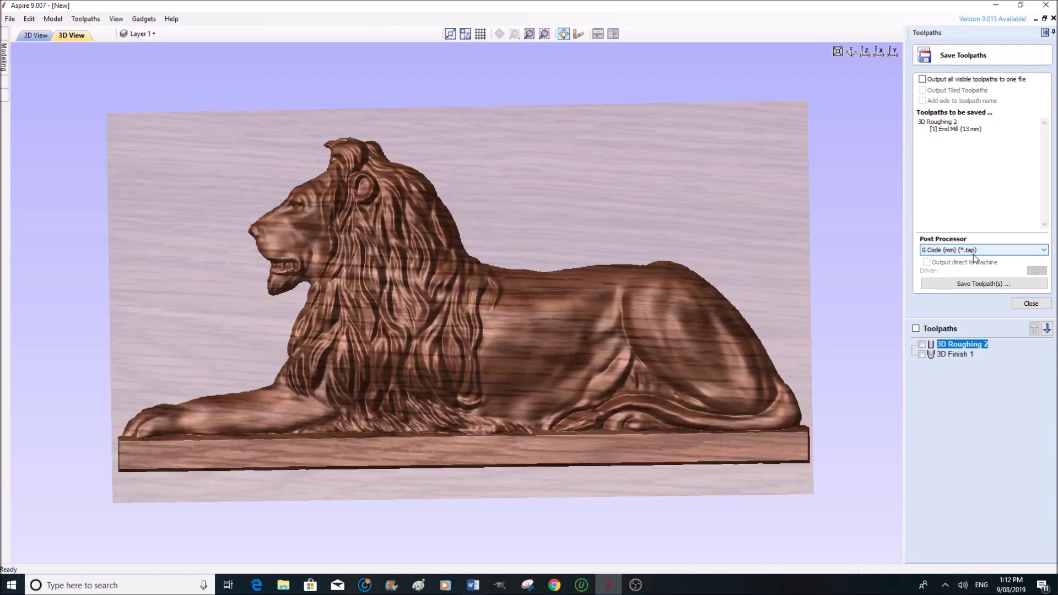
Save the roughing toolpath as 3D Roughing 2 in the ASPIRE folder on the Desktop
{"action": "left_click", "coordinate": [990, 285]}
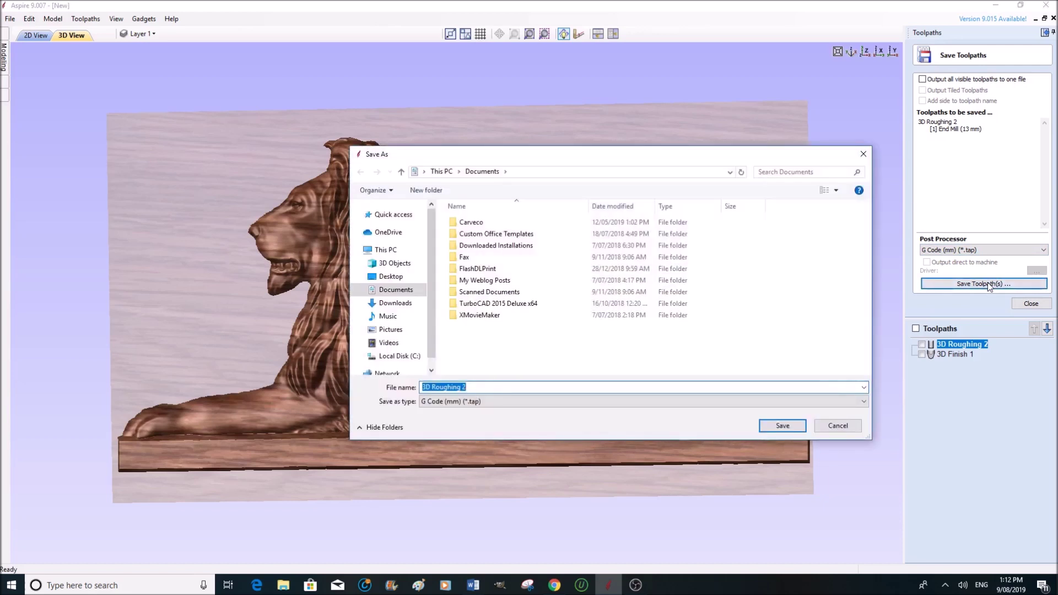
{"action": "left_click", "coordinate": [472, 388]}
{"action": "left_click", "coordinate": [391, 279]}
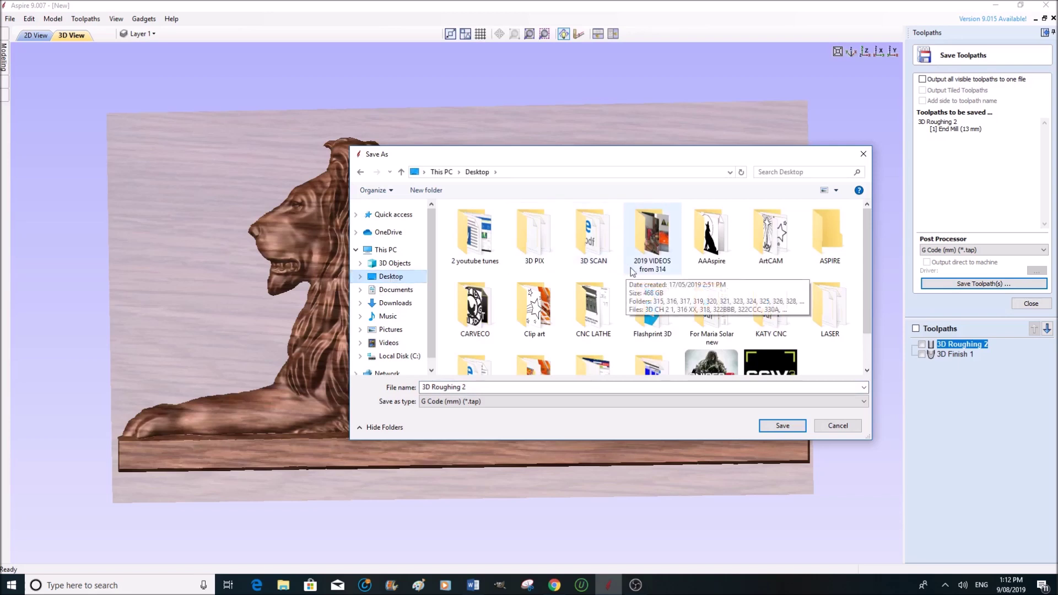
{"action": "double_click", "coordinate": [835, 239]}
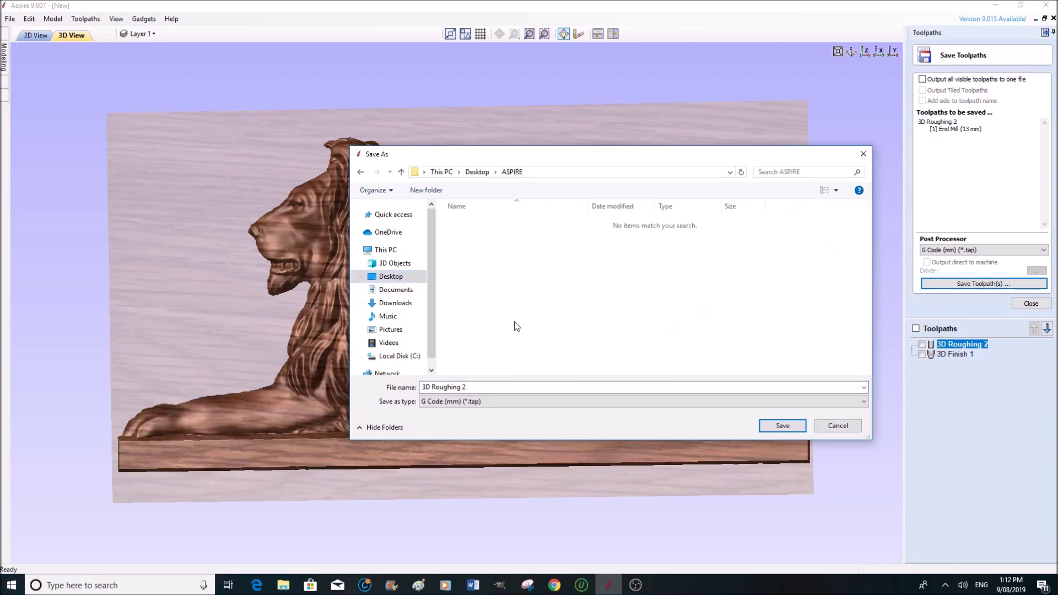
{"action": "left_click", "coordinate": [785, 426]}
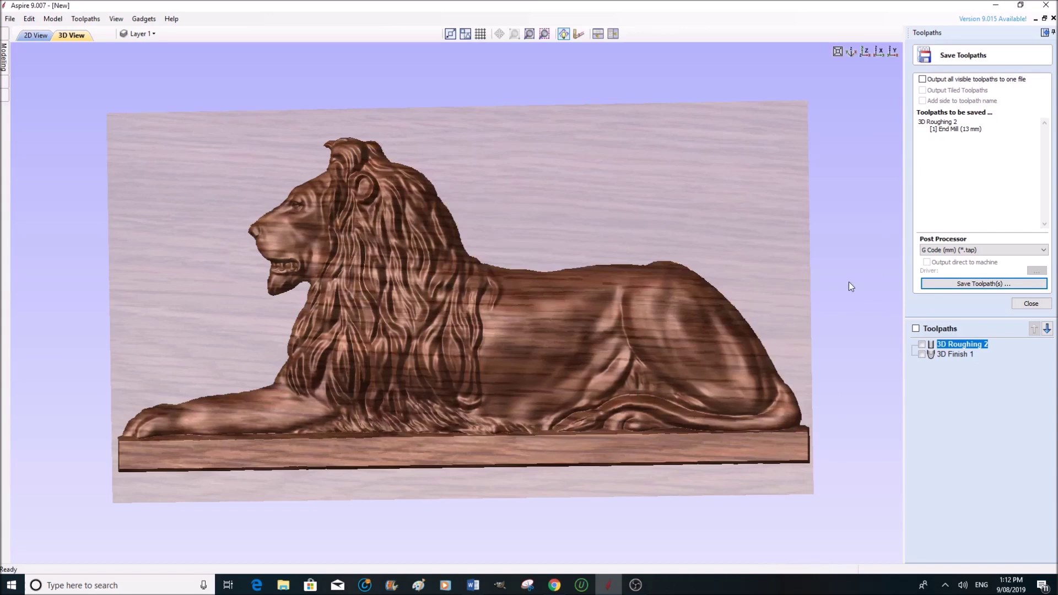
Check the 3D Finish 1 toolpath settings and save that toolpath as 3D Finish 1 in the ASPIRE folder
{"action": "double_click", "coordinate": [955, 355]}
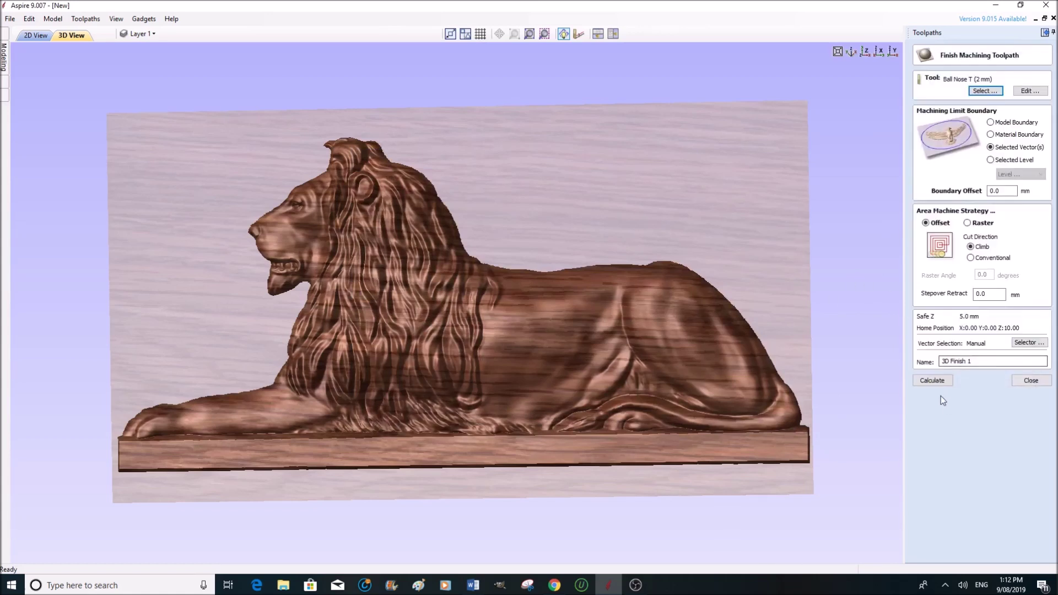
{"action": "left_click", "coordinate": [1031, 380]}
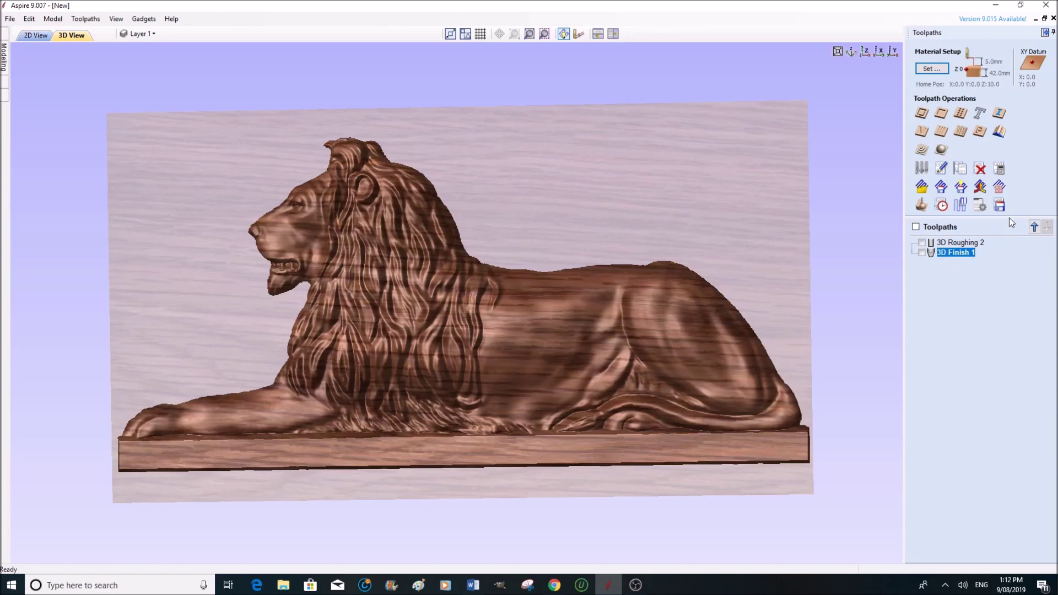
{"action": "left_click", "coordinate": [1000, 205]}
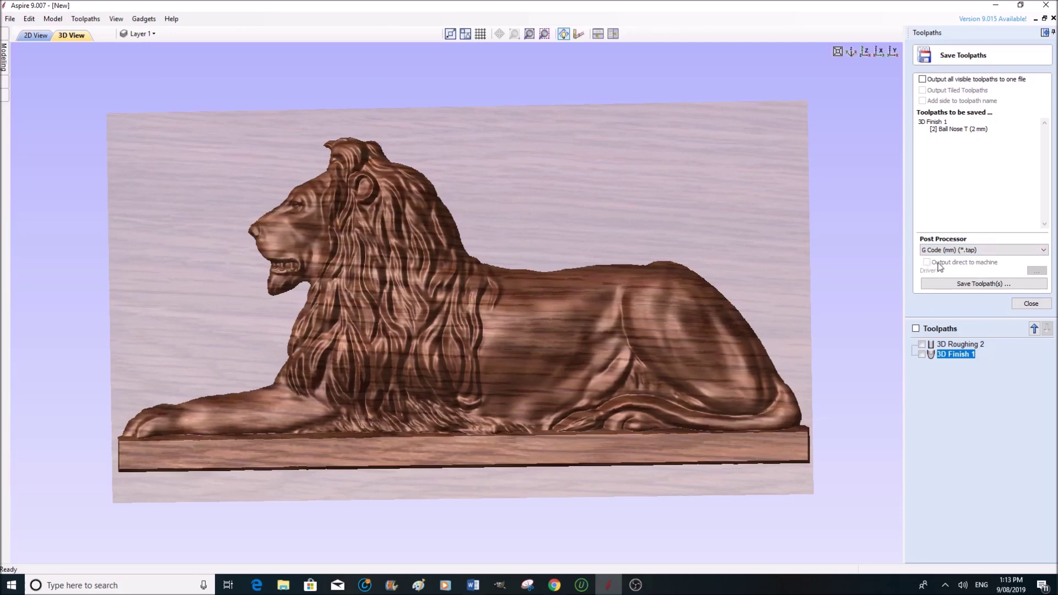
{"action": "left_click", "coordinate": [984, 284]}
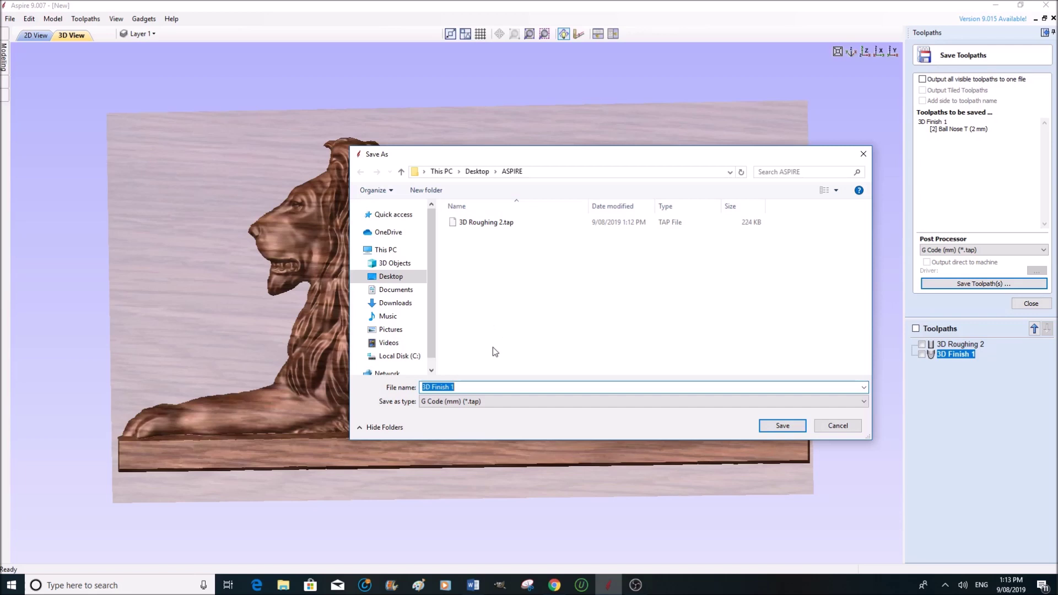
{"action": "left_click", "coordinate": [783, 426]}
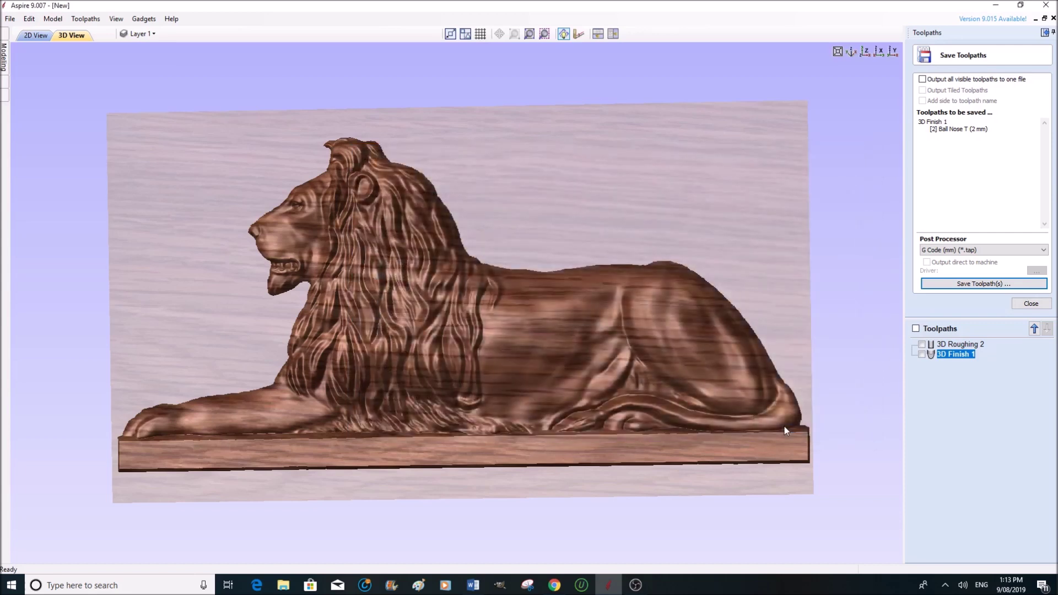